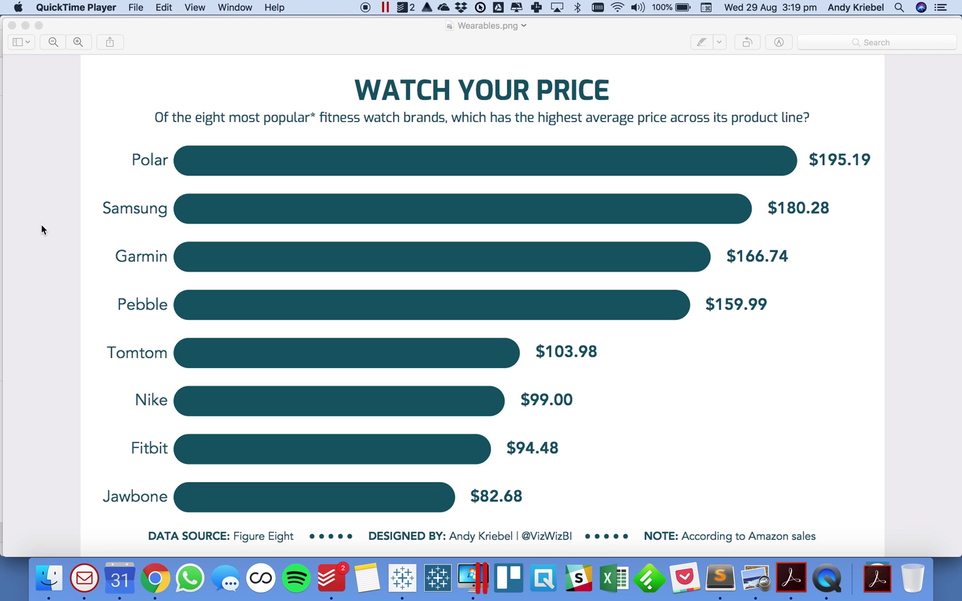
Switch from the QuickTime Wearables chart to the empty Tableau workbook
click(402, 579)
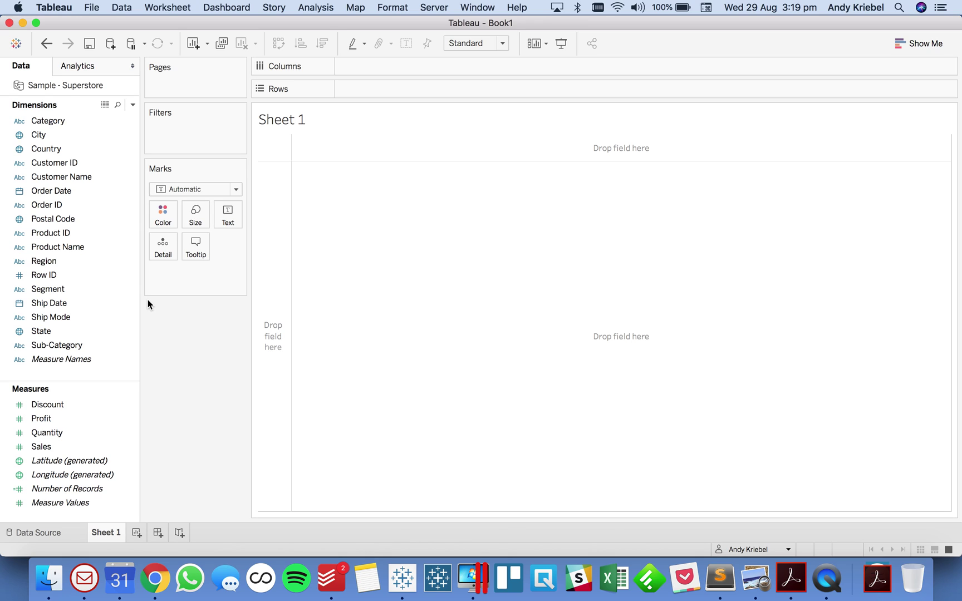
Chart SUM(Sales) by Sub-Category as horizontal bars, sorted descending and fit to Entire View
drag(63, 347, 271, 313)
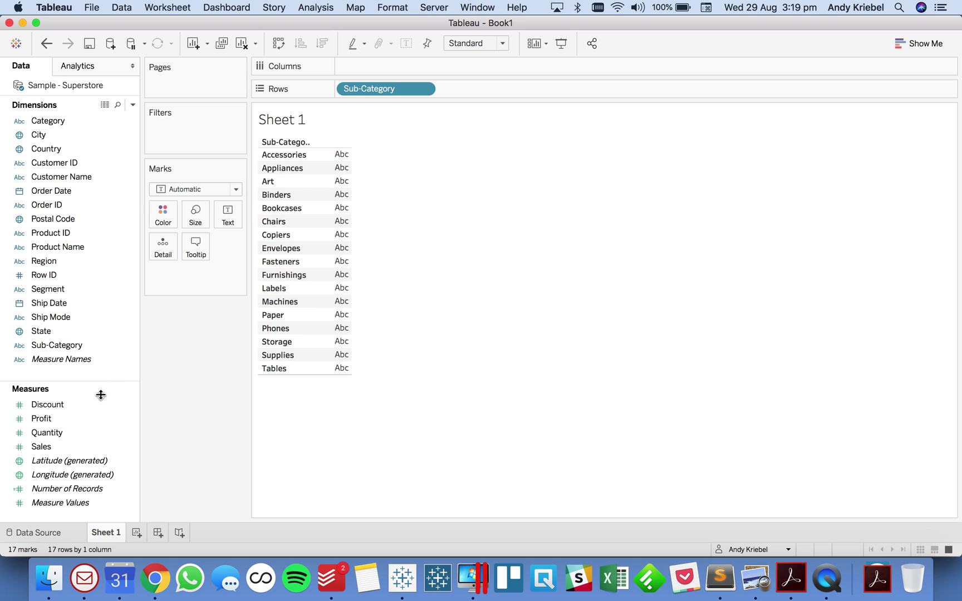
drag(55, 446, 377, 66)
click(322, 43)
click(471, 43)
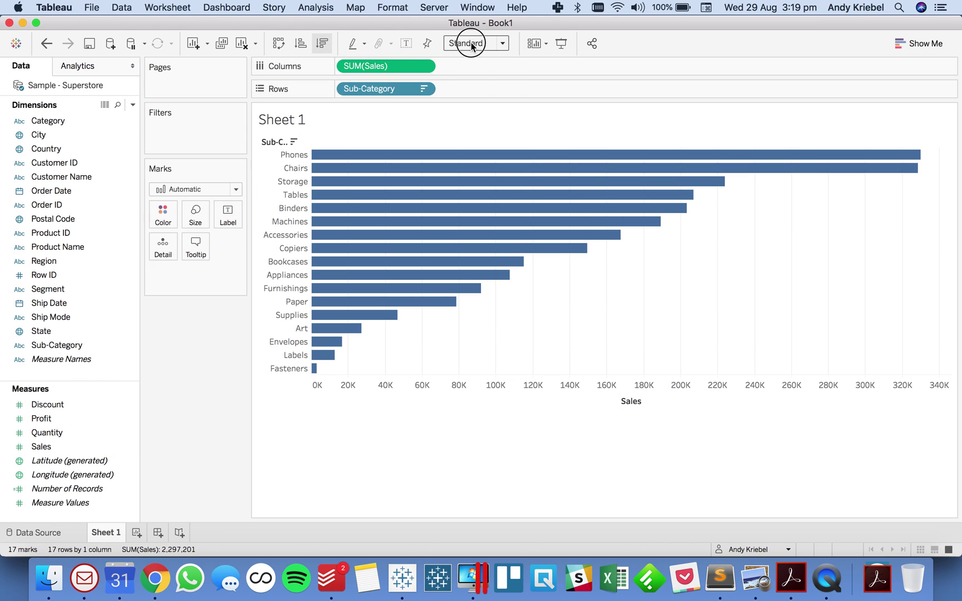
click(472, 93)
click(211, 447)
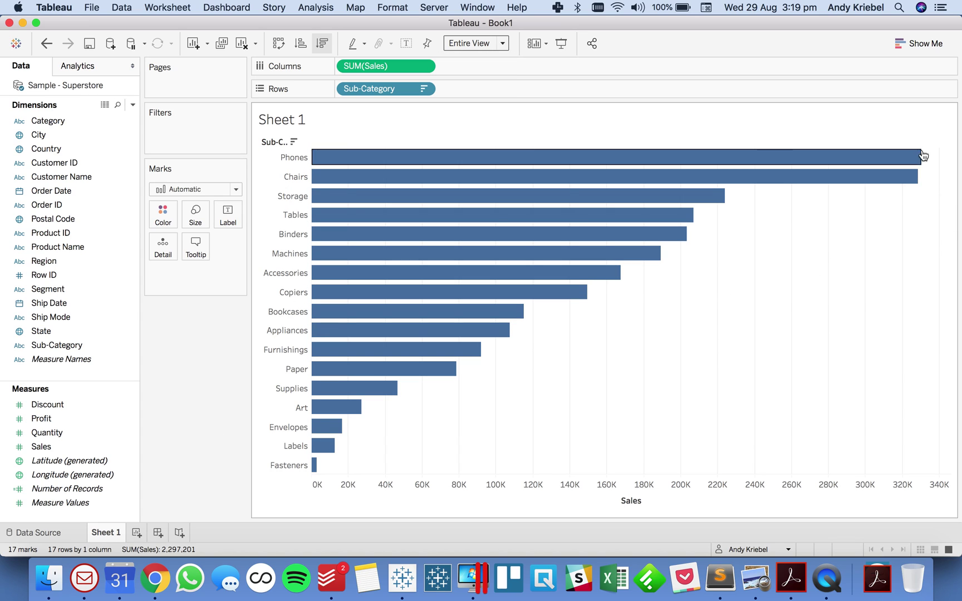
mouse_move(921, 165)
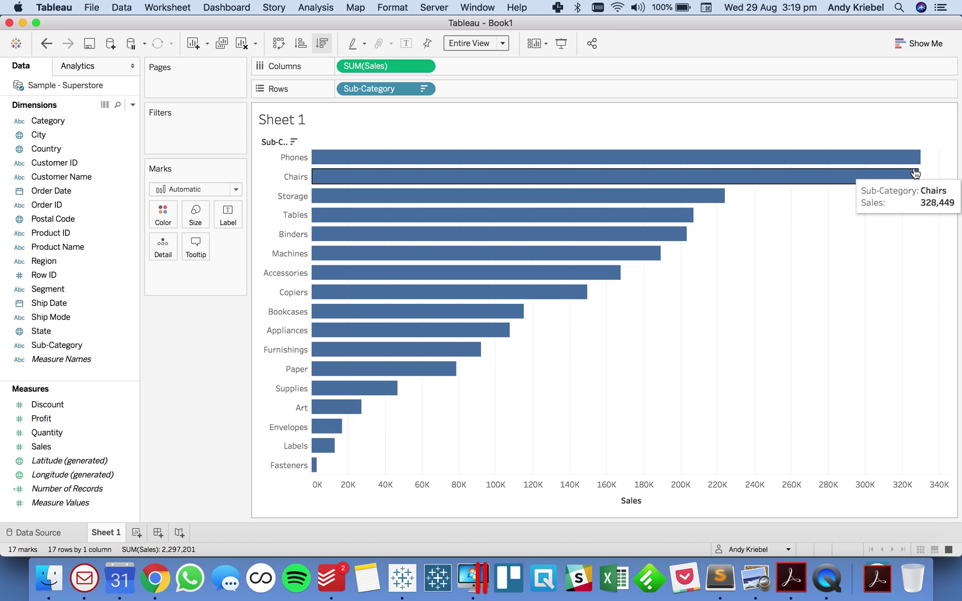
Show Sales mark labels on the bars, colored to match the marks at size 12
click(226, 213)
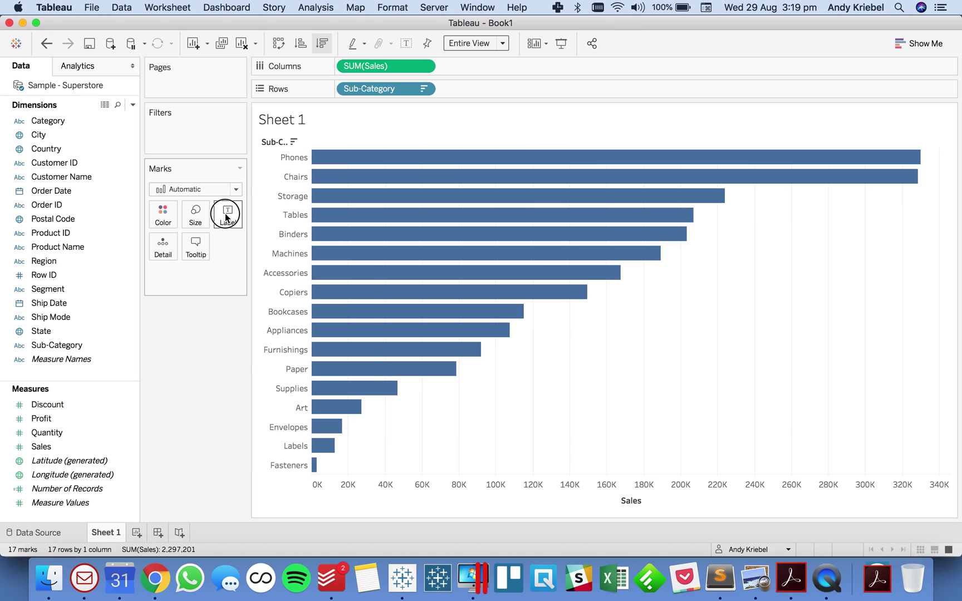
click(260, 245)
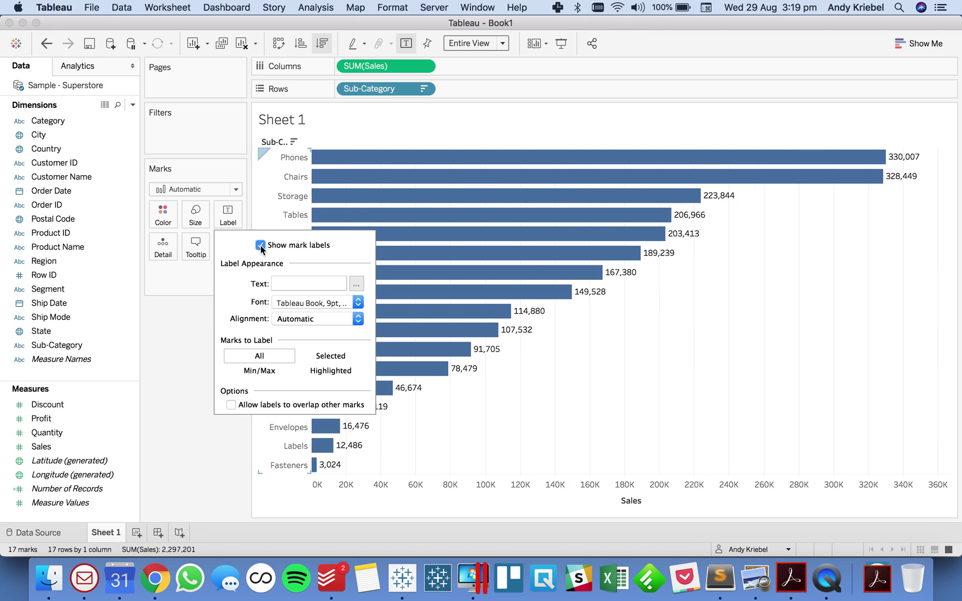
click(298, 304)
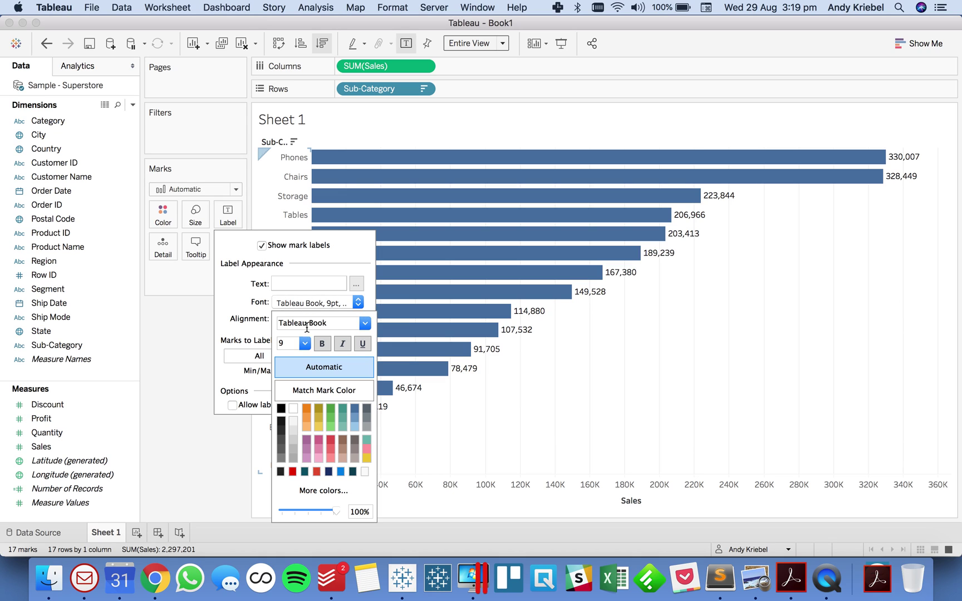
click(309, 389)
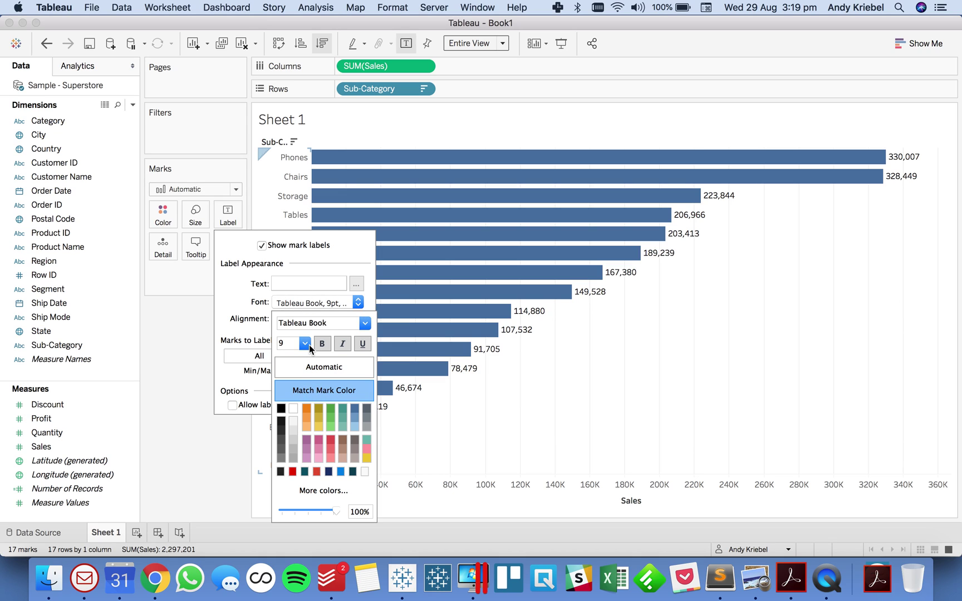
click(306, 344)
click(288, 393)
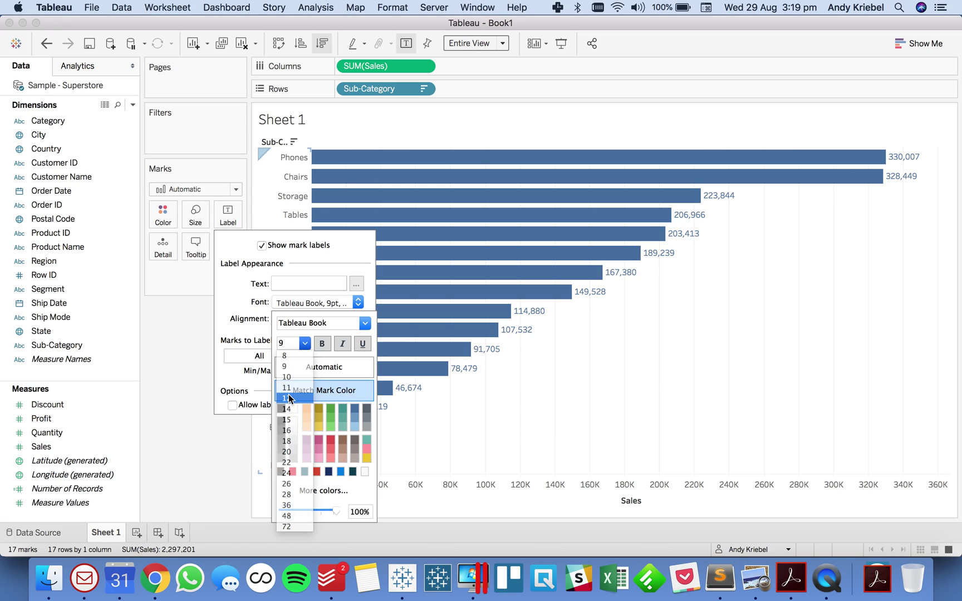
click(187, 392)
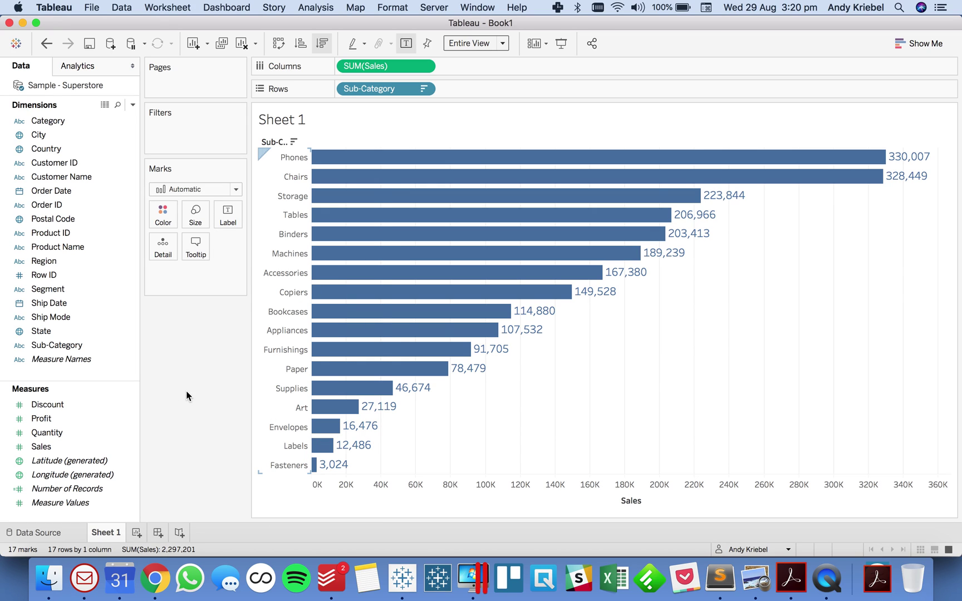
Filter Category to Furniture and Office Supplies, leaving 13 sub-category bars
drag(70, 120, 198, 137)
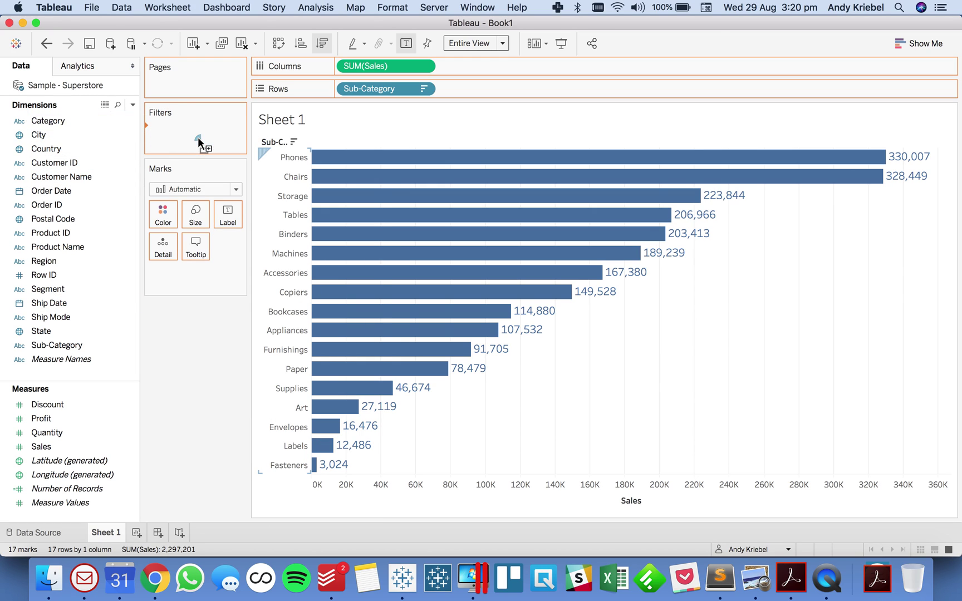
click(363, 176)
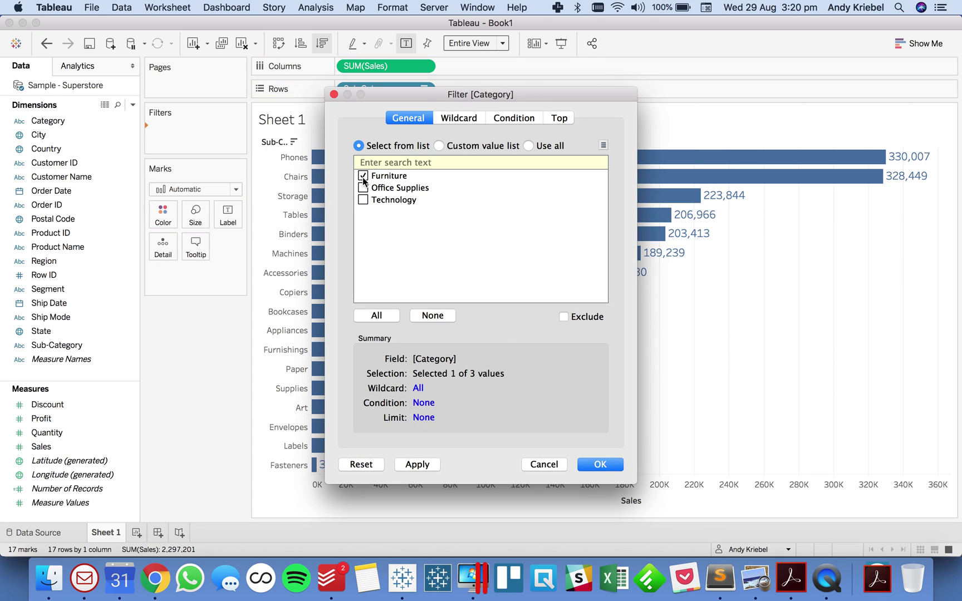
click(594, 465)
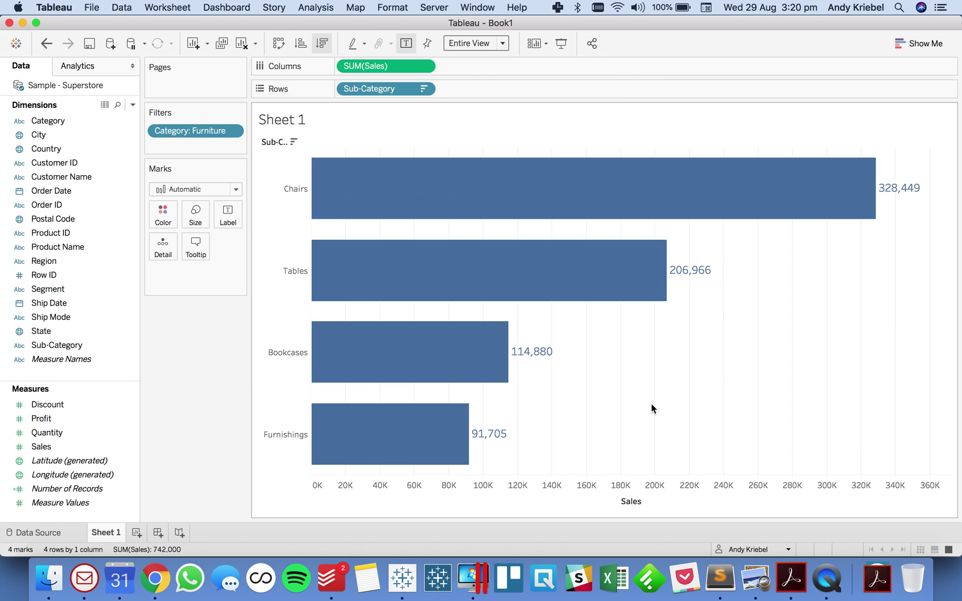
click(232, 131)
click(209, 147)
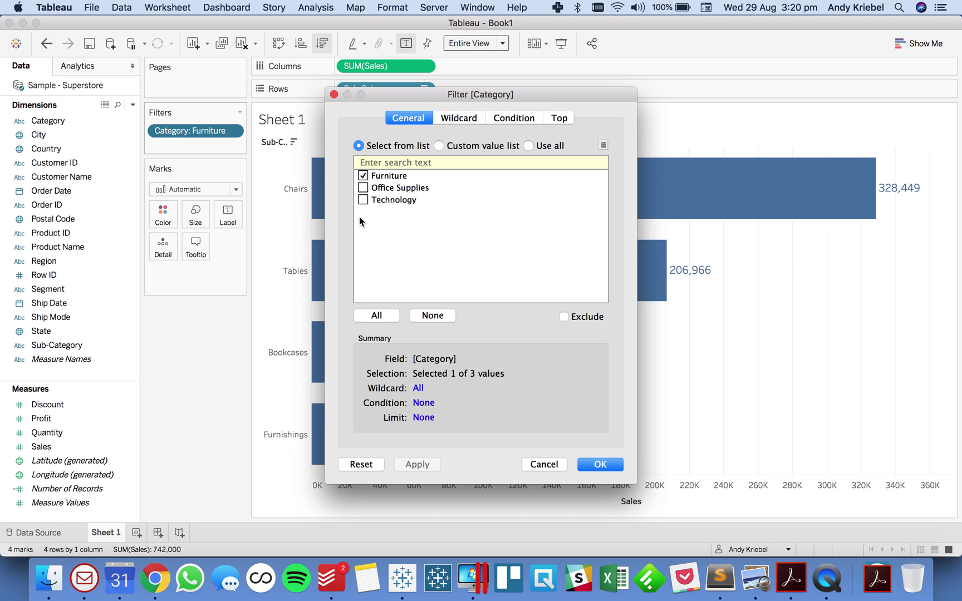
click(362, 188)
click(600, 464)
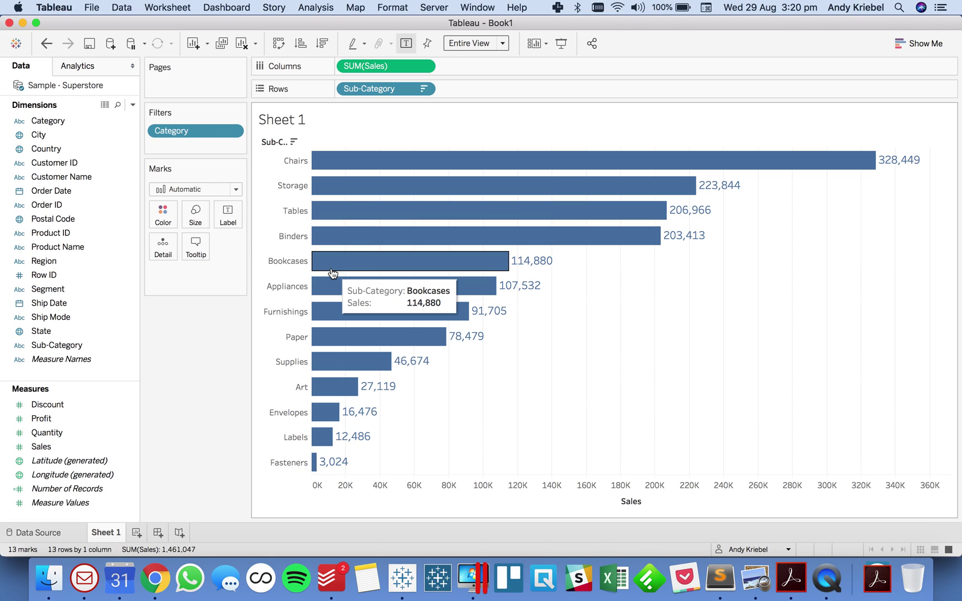
Add an avg(0) calculation to Columns and merge it with Sales on one shared axis
double_click(486, 67)
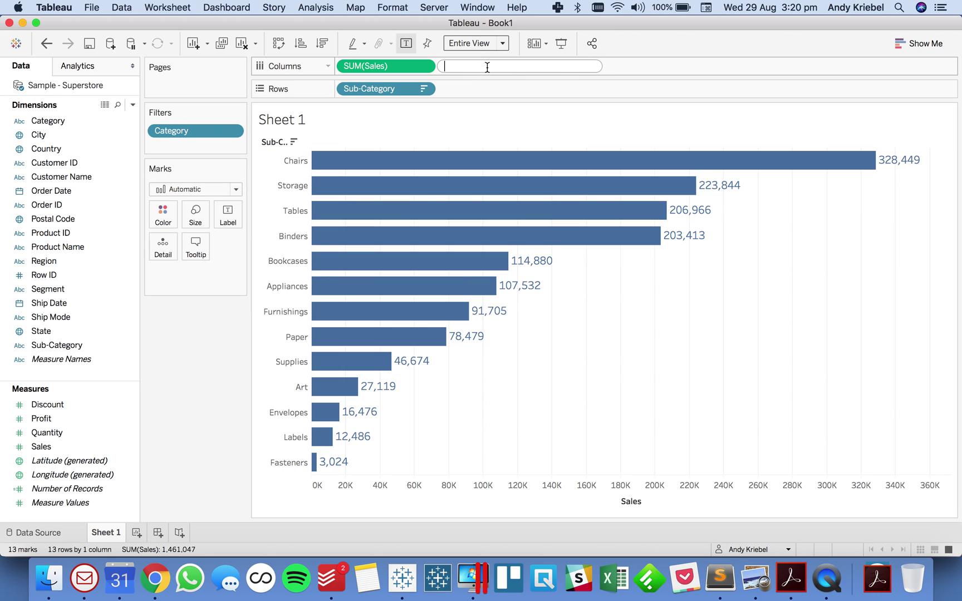
text(avg(0))
key(Return)
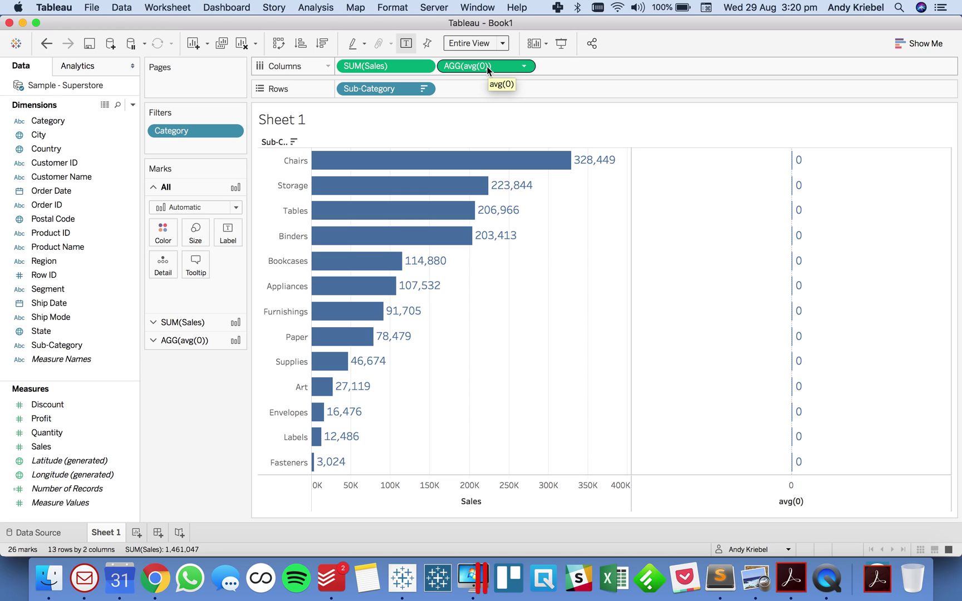
drag(486, 66, 433, 504)
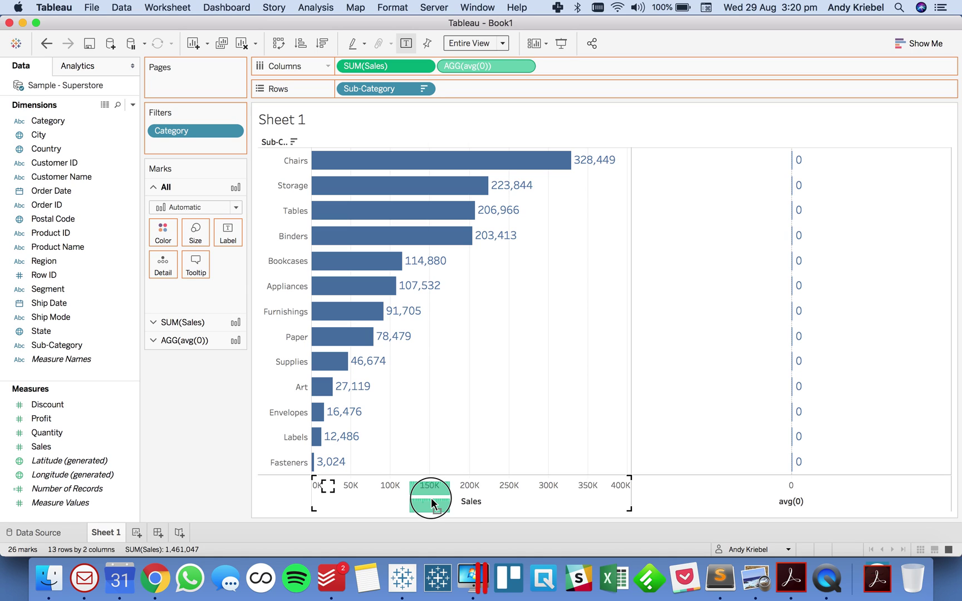
drag(433, 505, 433, 505)
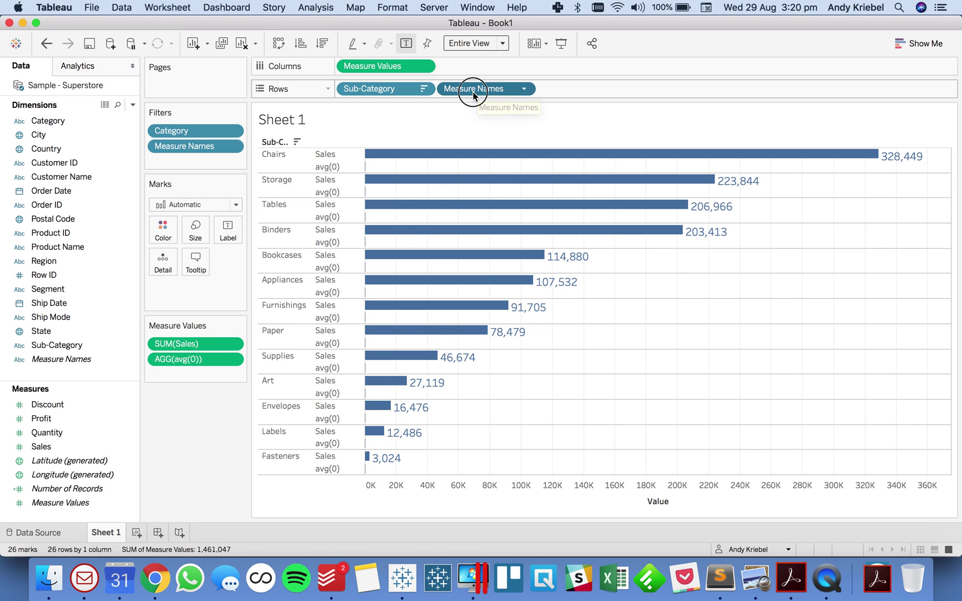
mouse_move(473, 91)
mouse_down()
mouse_move(171, 254)
mouse_move(251, 221)
mouse_move(484, 82)
mouse_move(479, 91)
mouse_up()
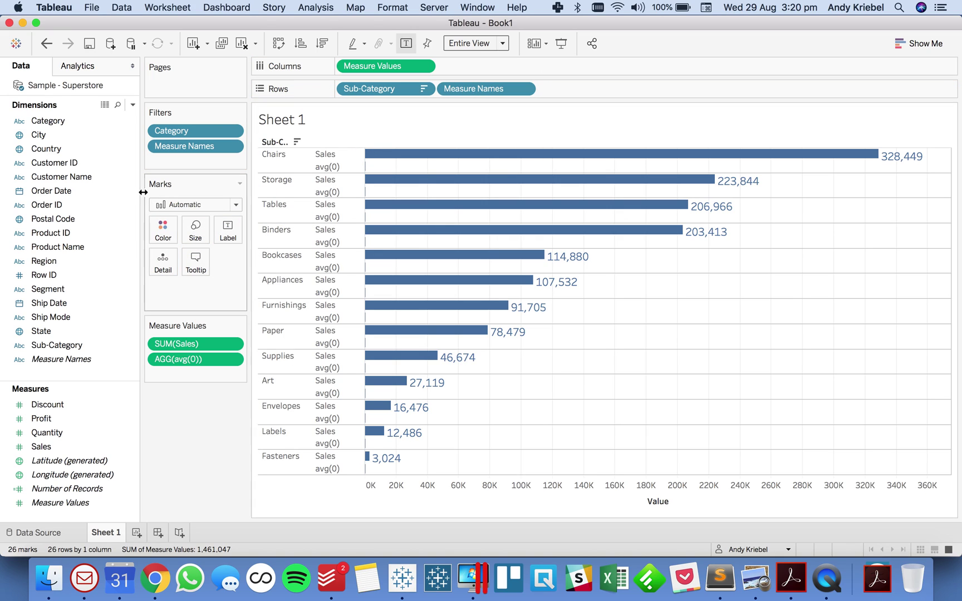
Switch marks to Line and put Measure Names on Path, giving one line per sub-category
click(179, 207)
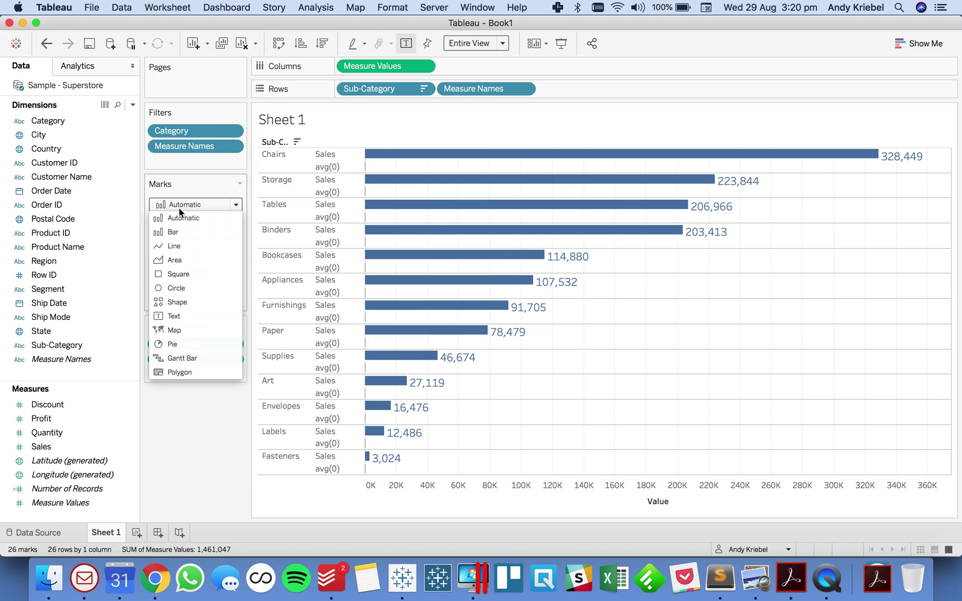
click(182, 247)
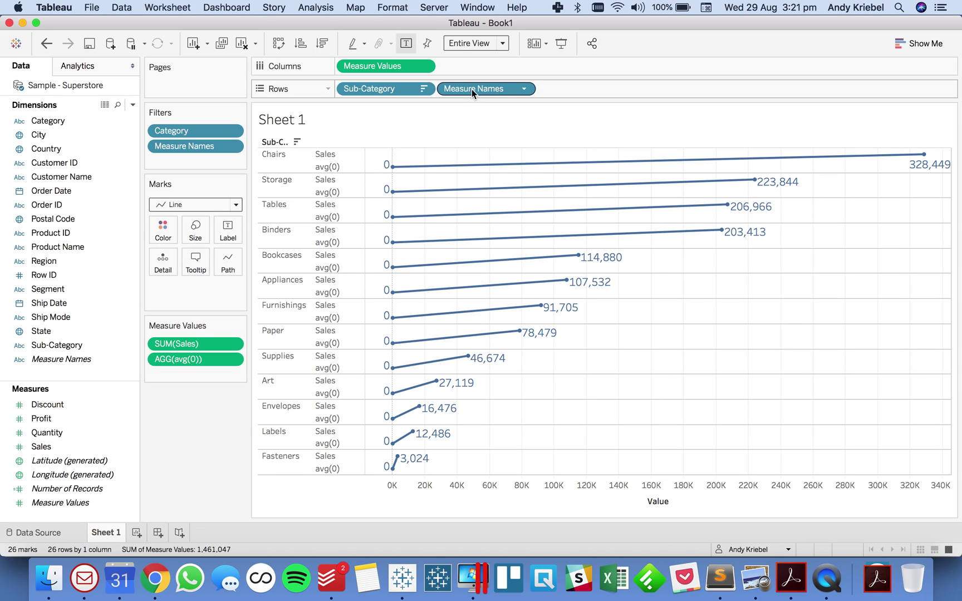
drag(471, 89, 218, 291)
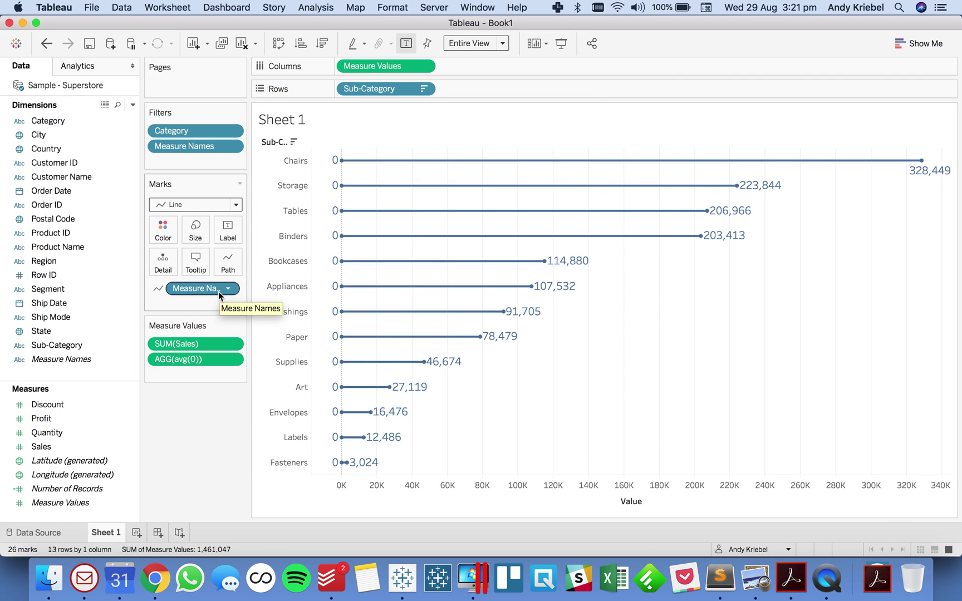
click(167, 232)
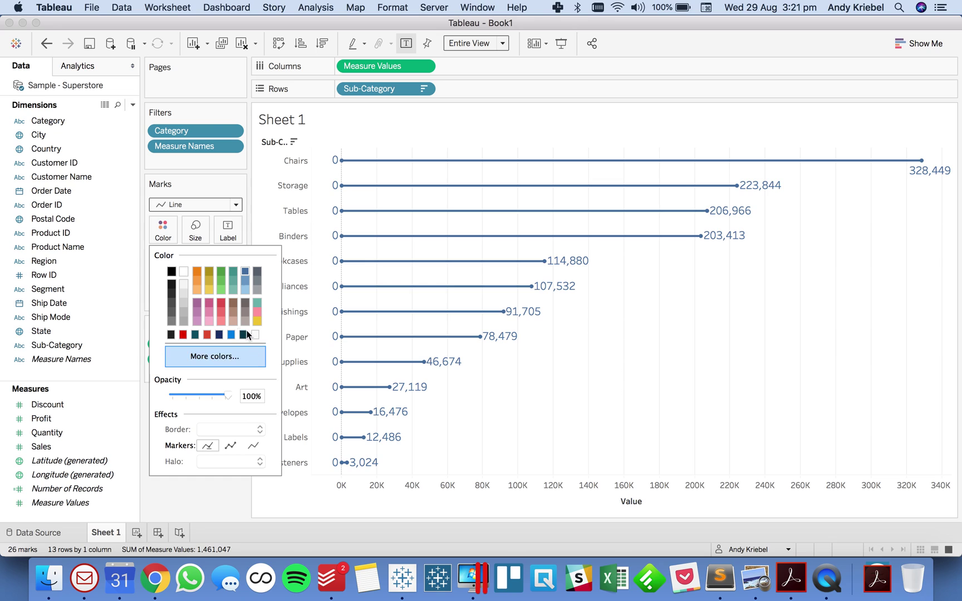
click(403, 198)
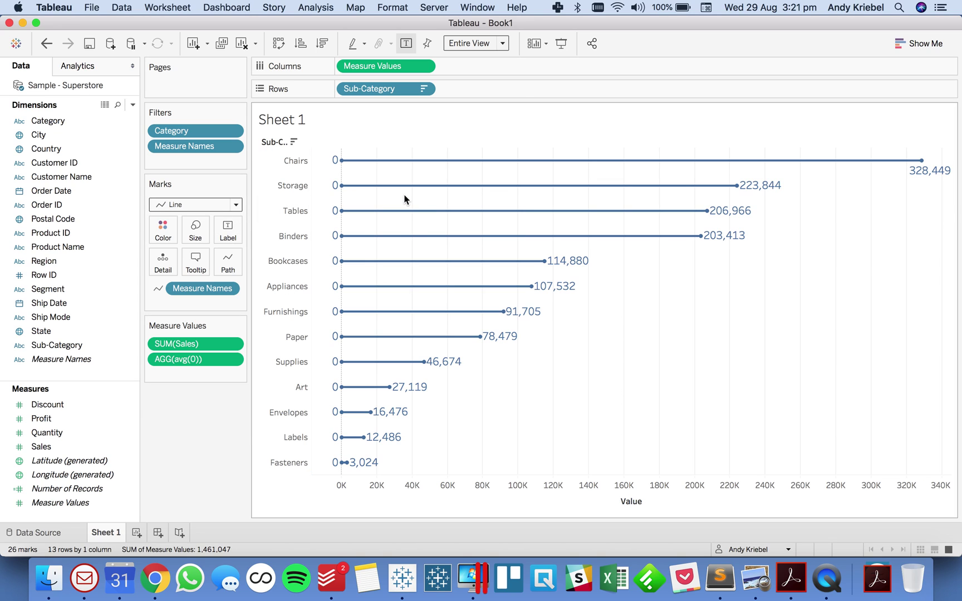
Label only each line's Sales total at its end, aligned Middle Right, dropping the 0 labels
click(225, 226)
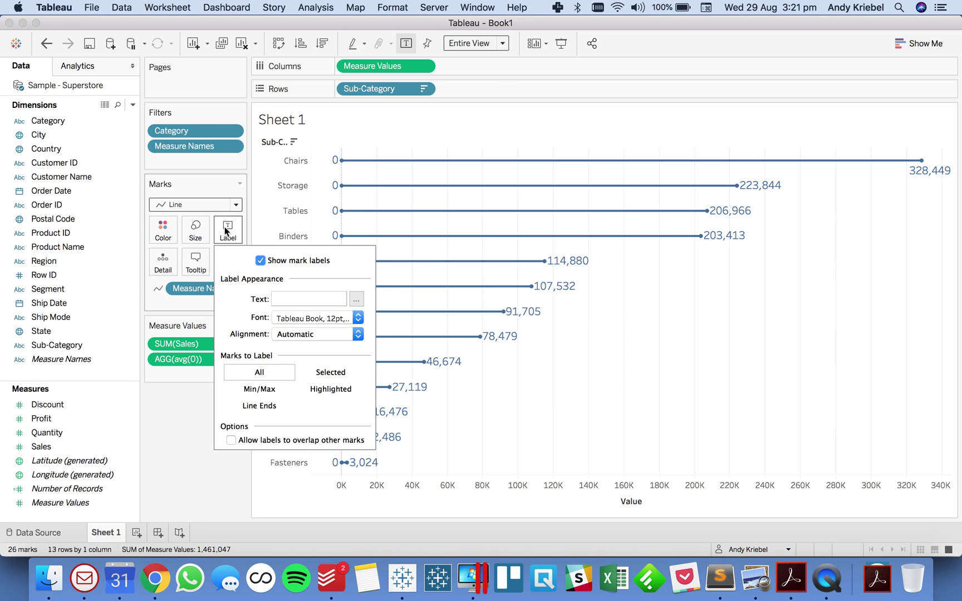
click(260, 406)
click(231, 453)
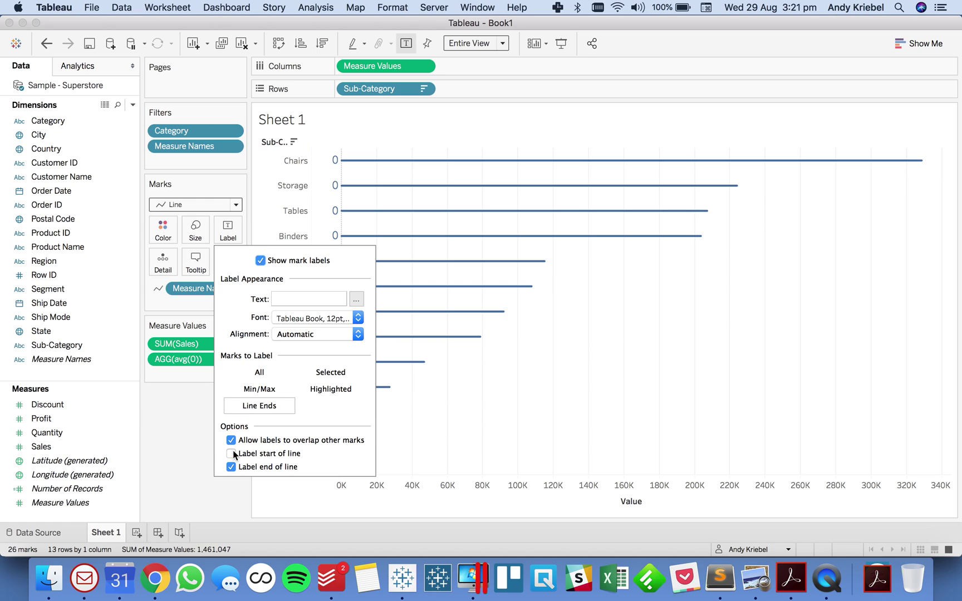
click(232, 453)
click(231, 467)
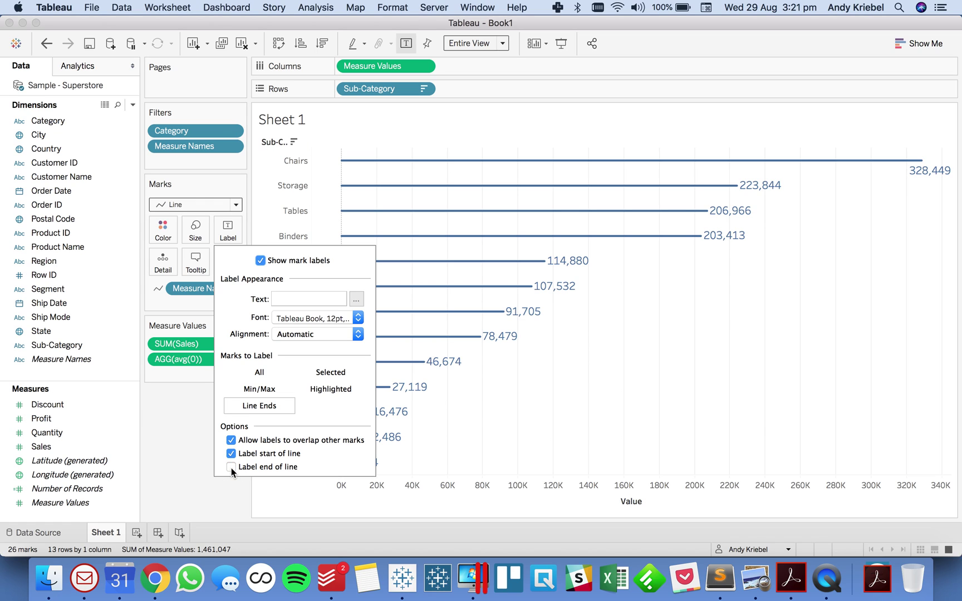
click(306, 335)
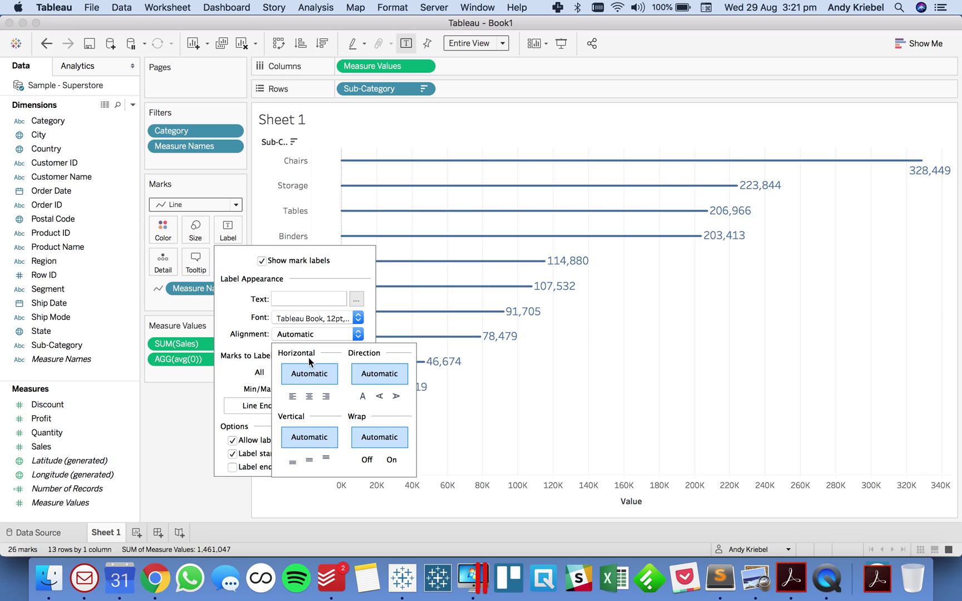
click(328, 395)
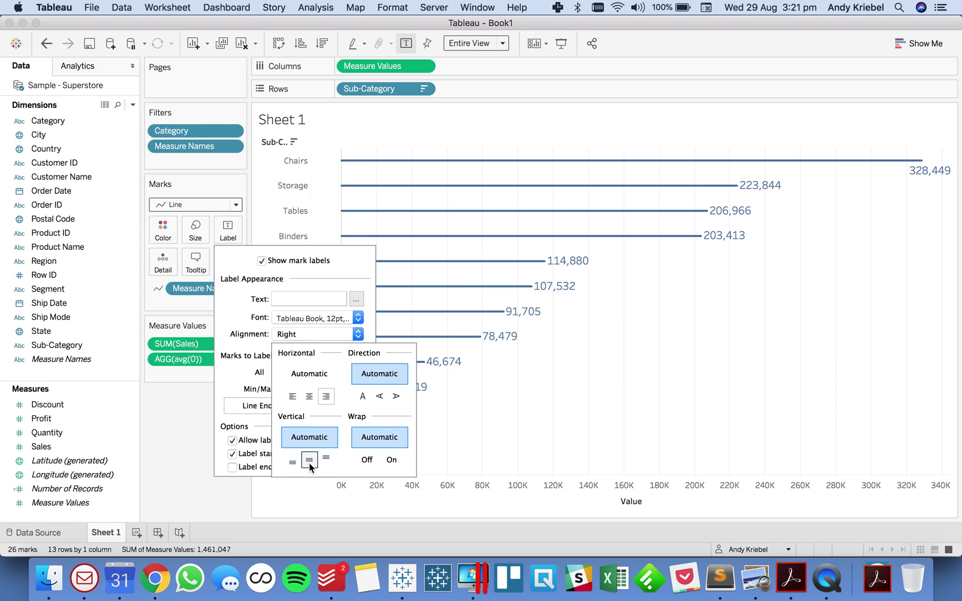
click(310, 462)
click(637, 392)
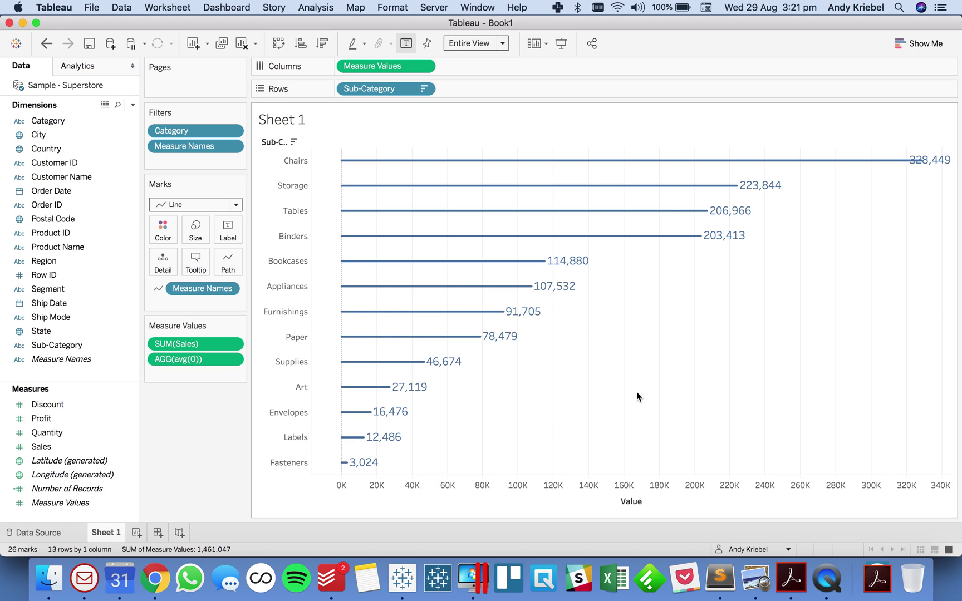
Set the mark size slider to maximum so the lines become thick rounded bars
click(195, 229)
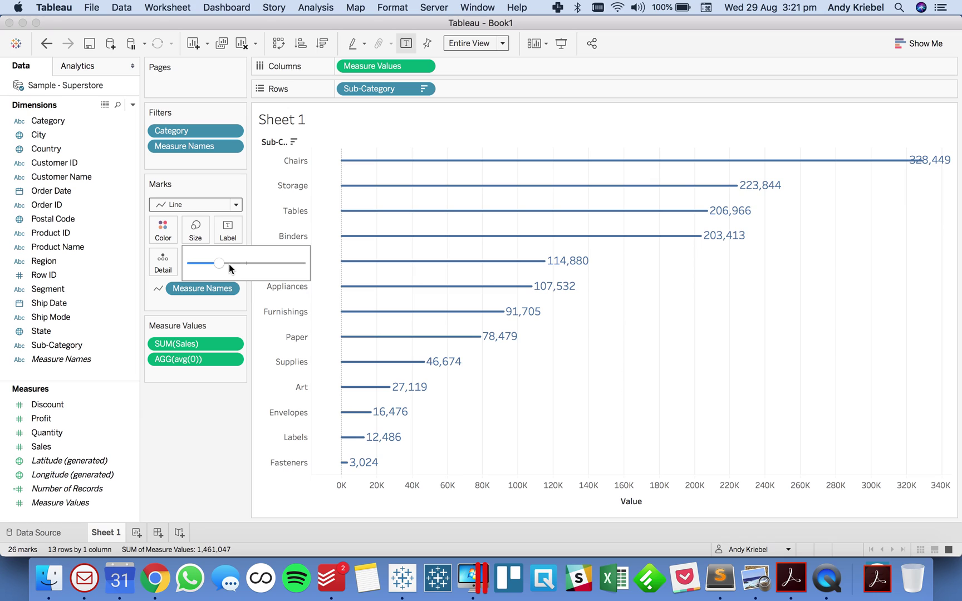
drag(220, 264, 308, 267)
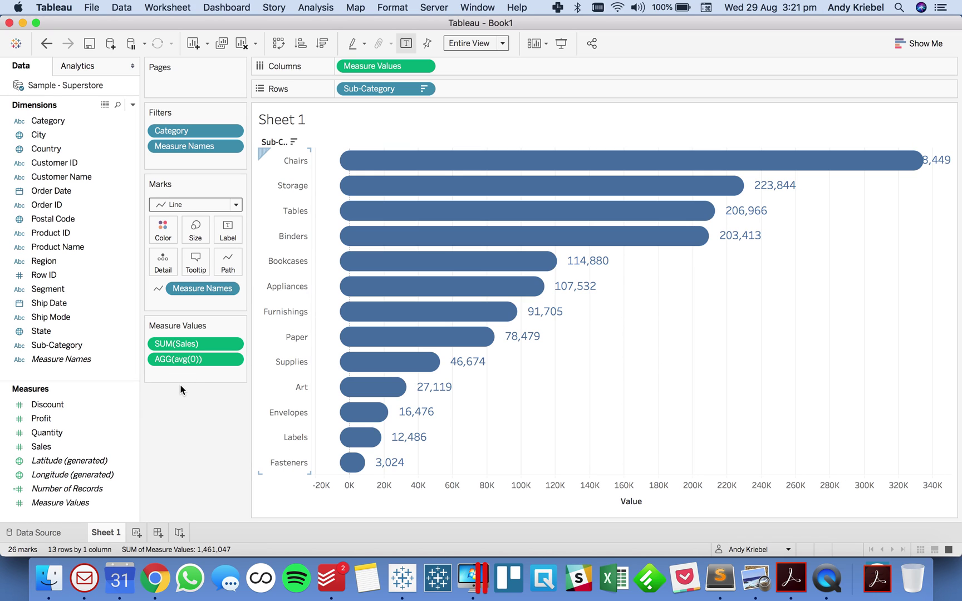
mouse_move(945, 162)
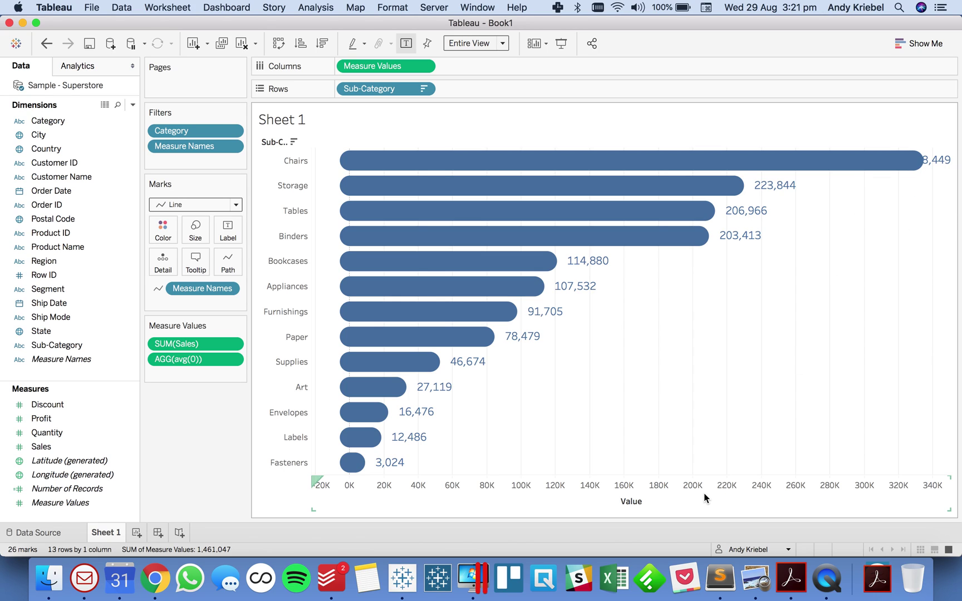
Give the Value axis a fixed range from -10k to 365k
double_click(188, 375)
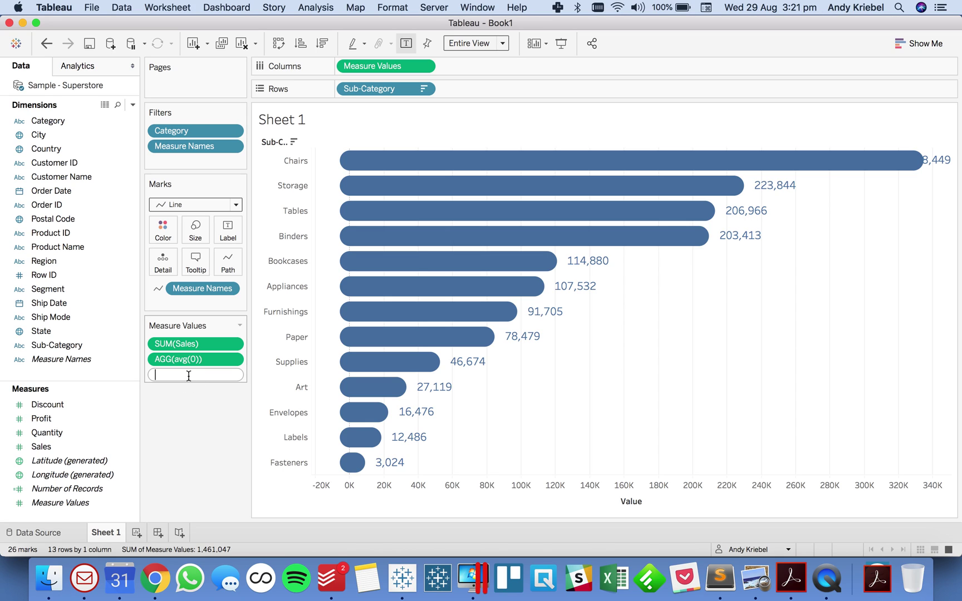
click(569, 495)
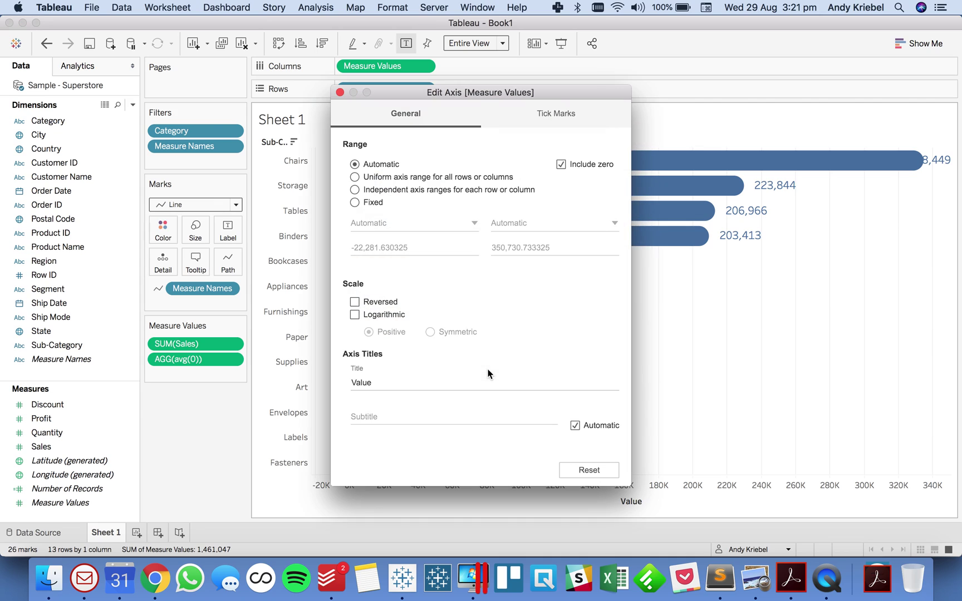
click(355, 203)
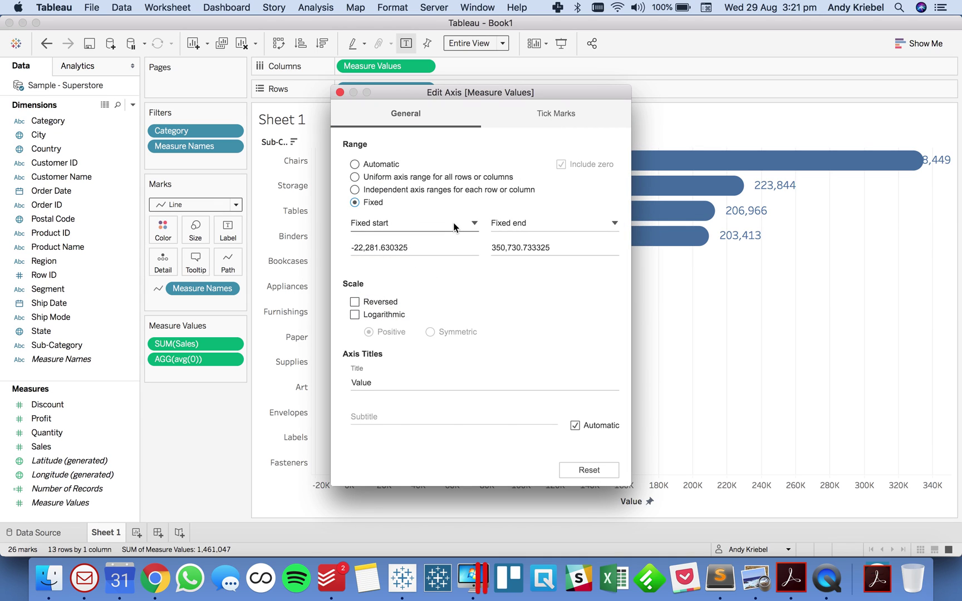
double_click(530, 248)
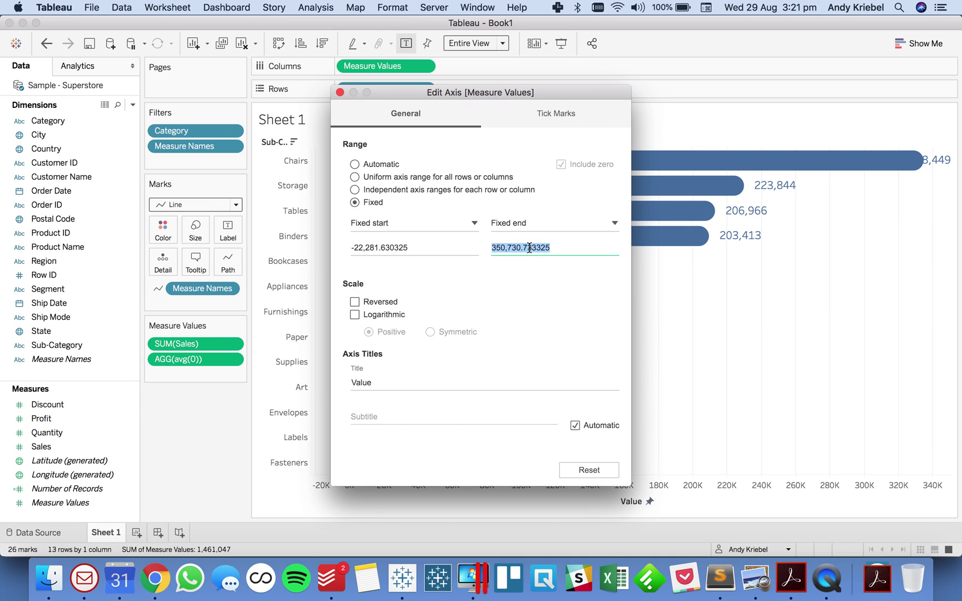
text(370k)
key(Tab)
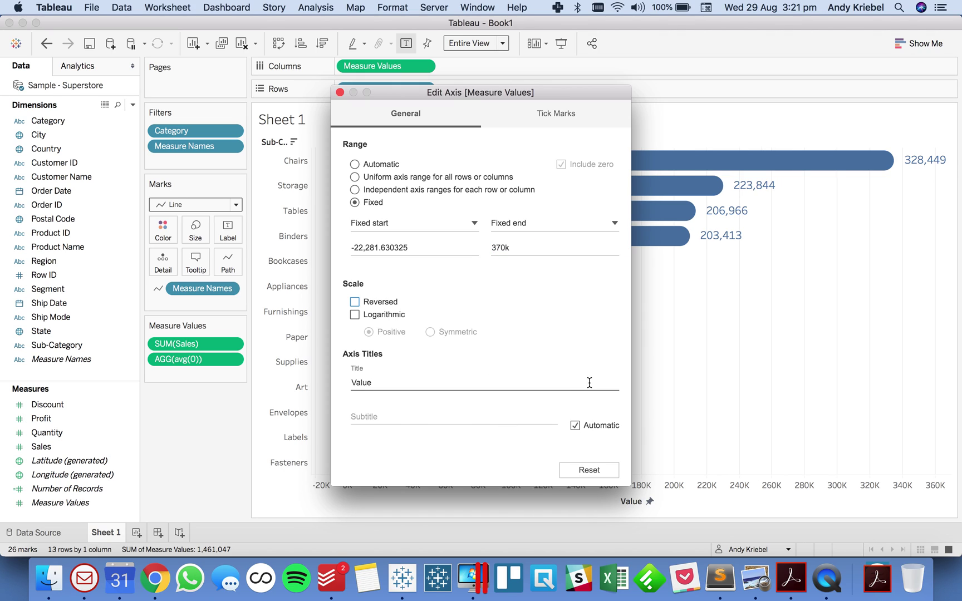
double_click(547, 249)
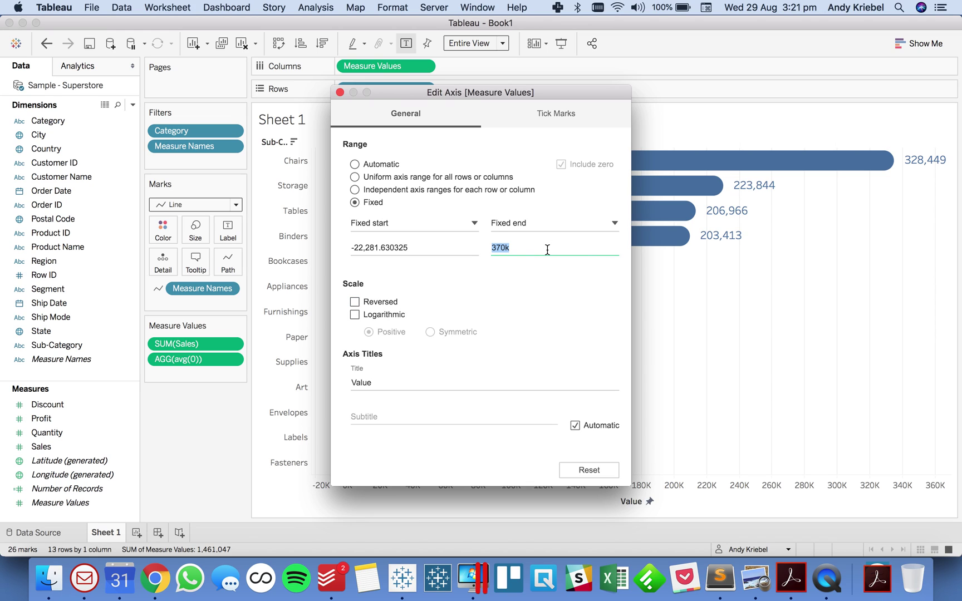
text(360k)
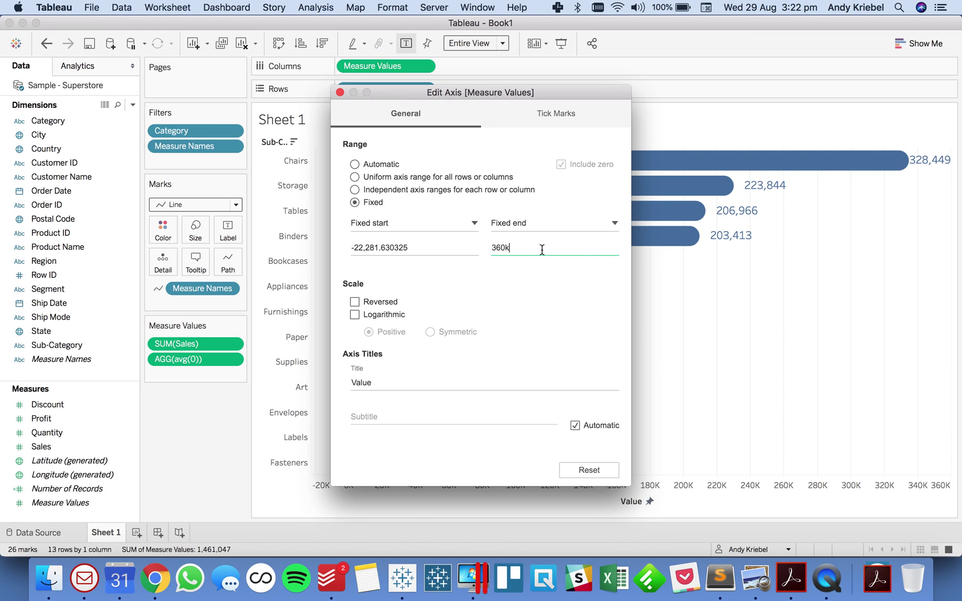
key(BackSpace)
key(BackSpace)
text(5k)
drag(520, 92, 698, 97)
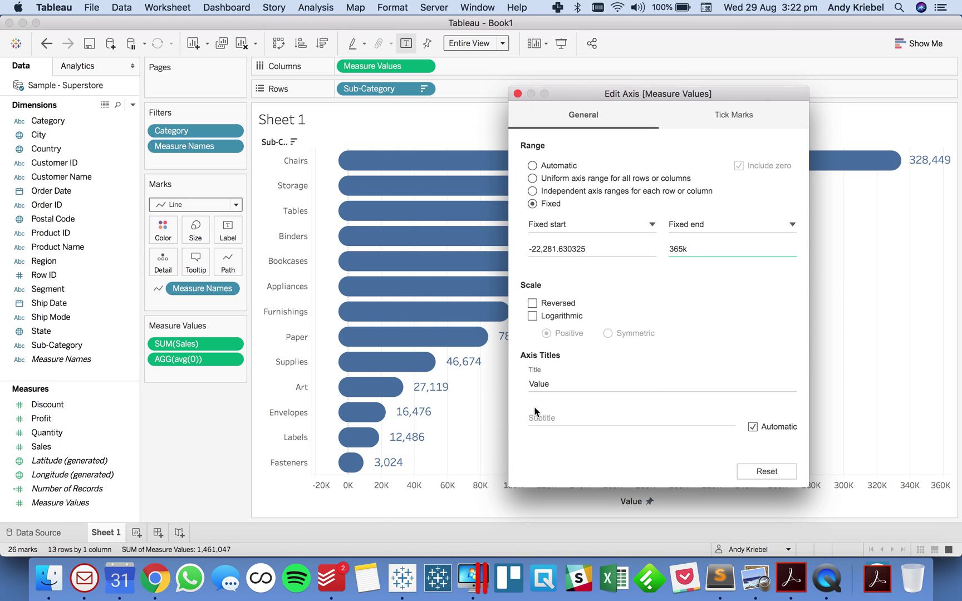
drag(530, 249, 589, 249)
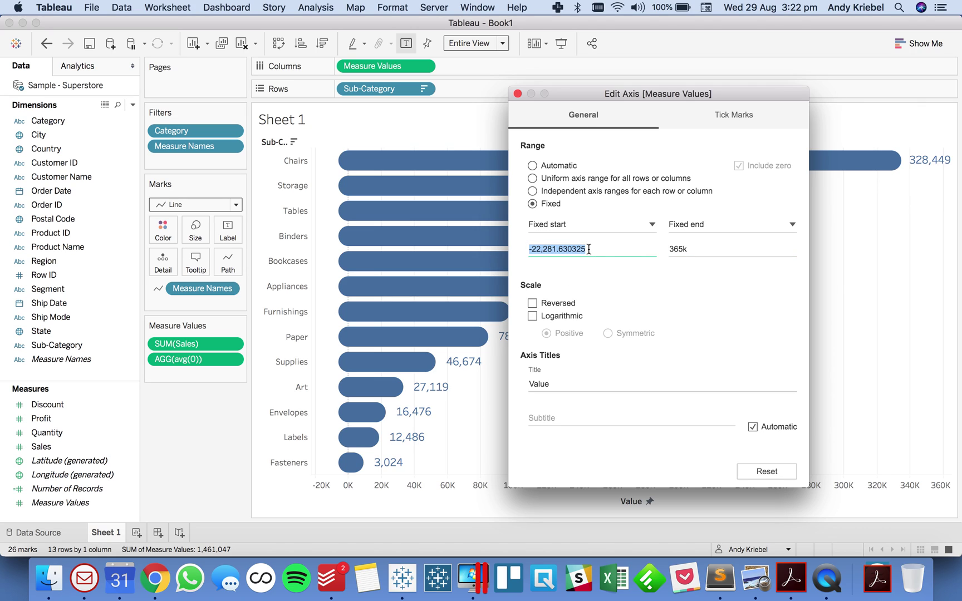
text(-5k)
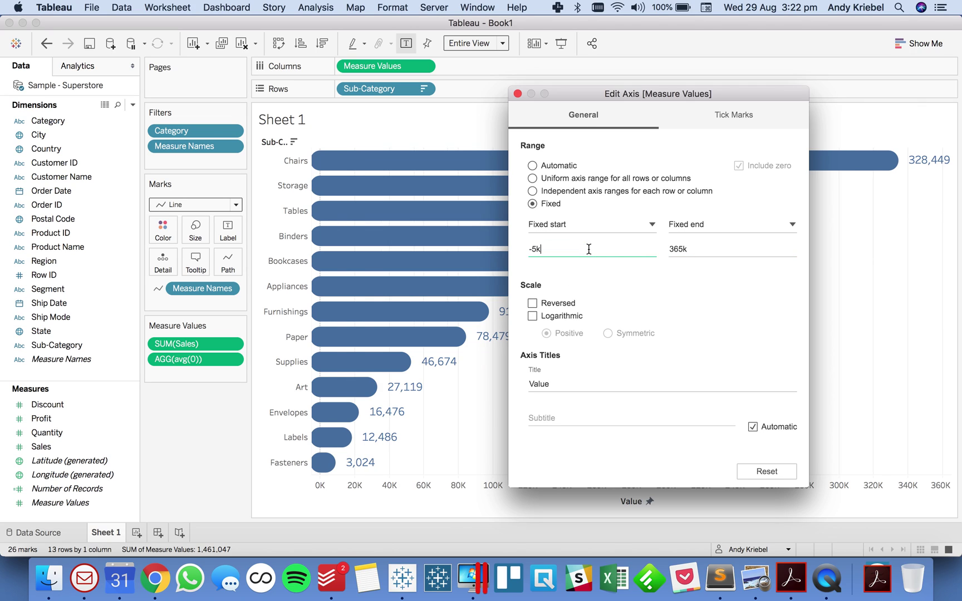
key(BackSpace)
key(BackSpace)
text(10k)
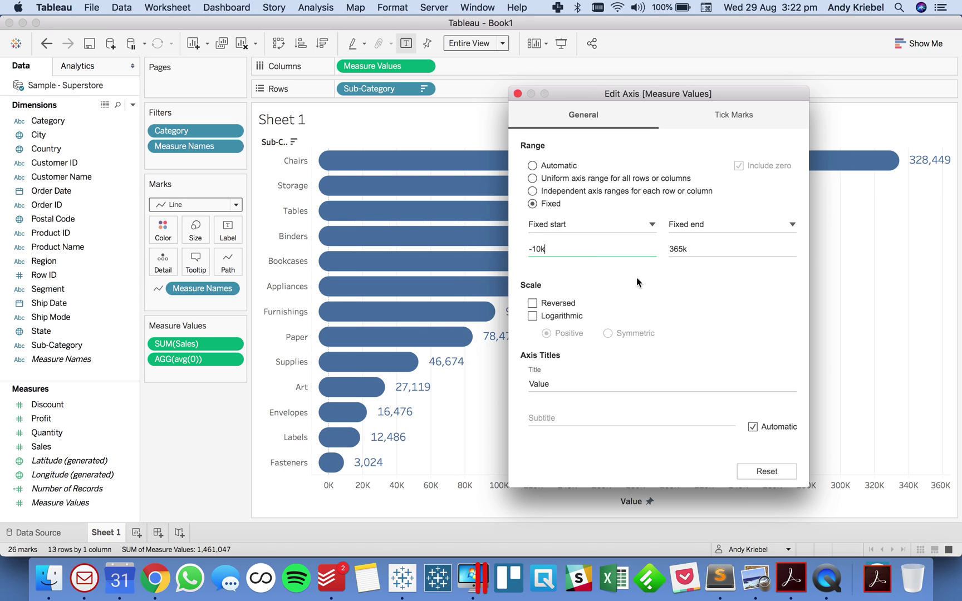
Clear the 'Value' axis title and apply the axis changes
double_click(539, 383)
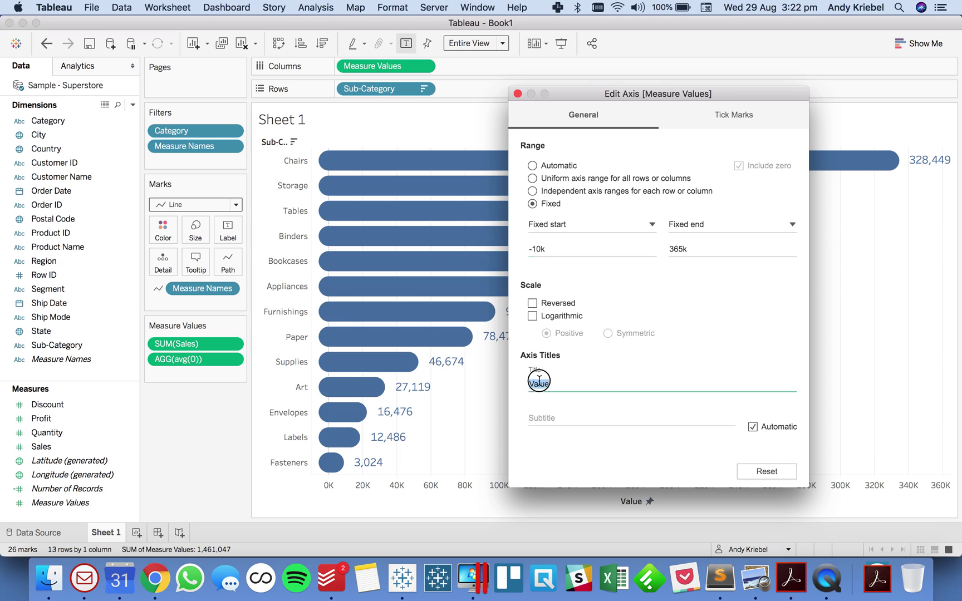
key(BackSpace)
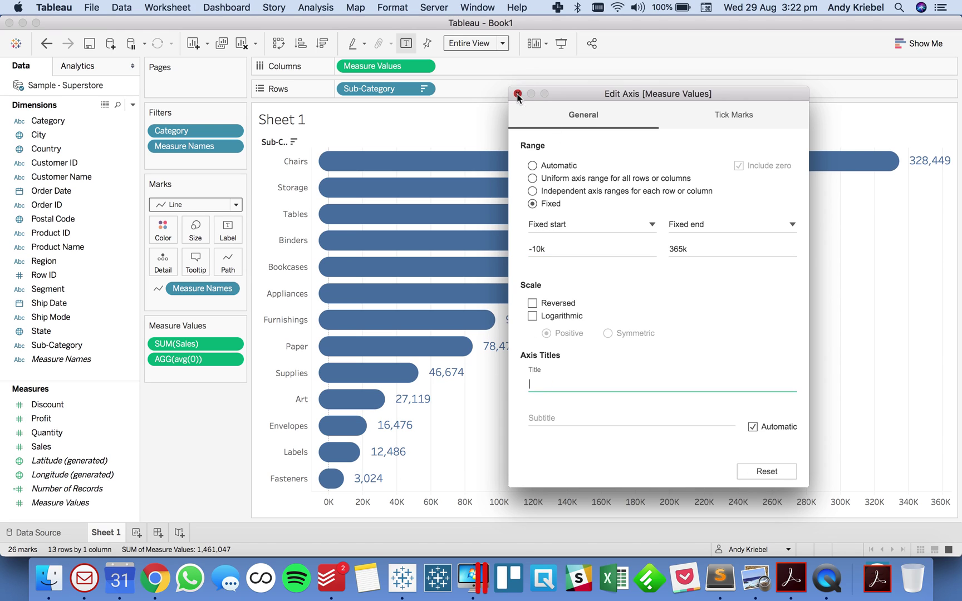
click(517, 94)
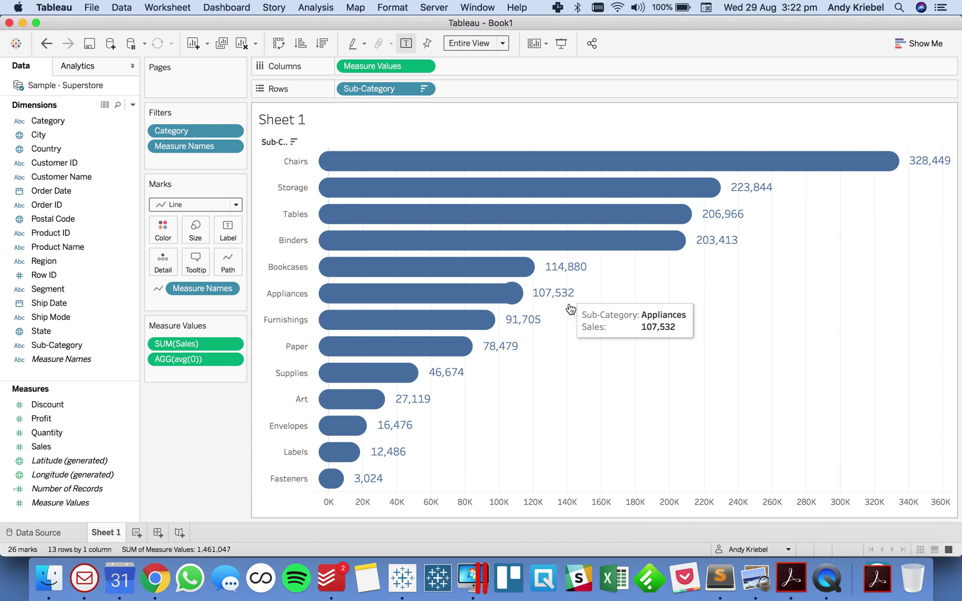
Set Sheet 1's grid lines and zero lines to None in the line formatting
right_click(589, 397)
click(605, 451)
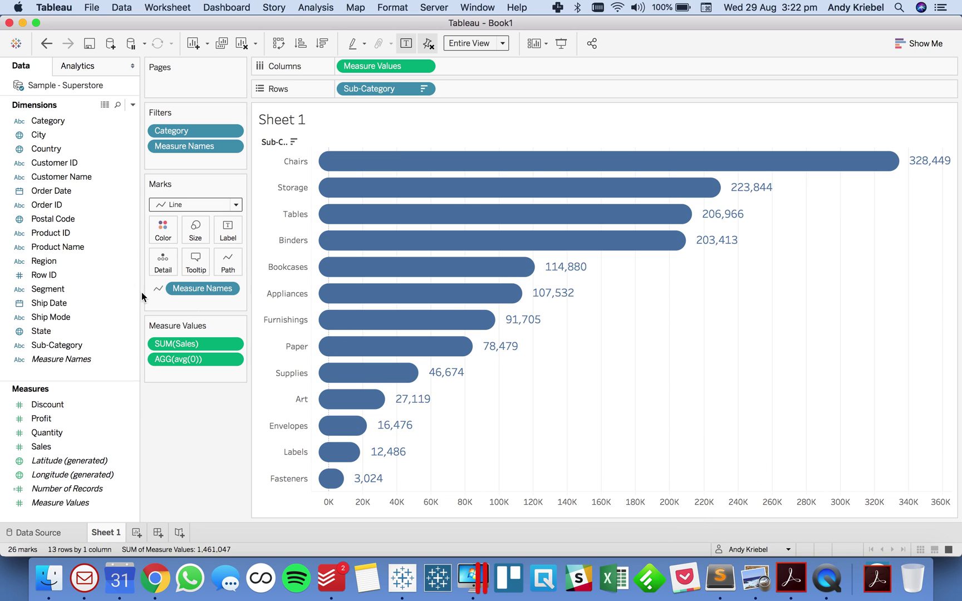
click(65, 89)
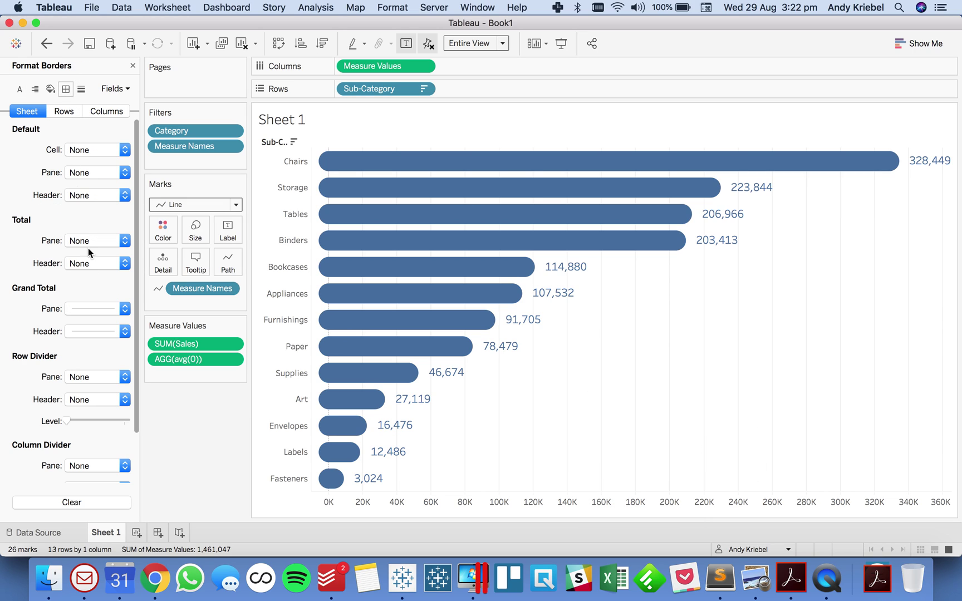
click(82, 89)
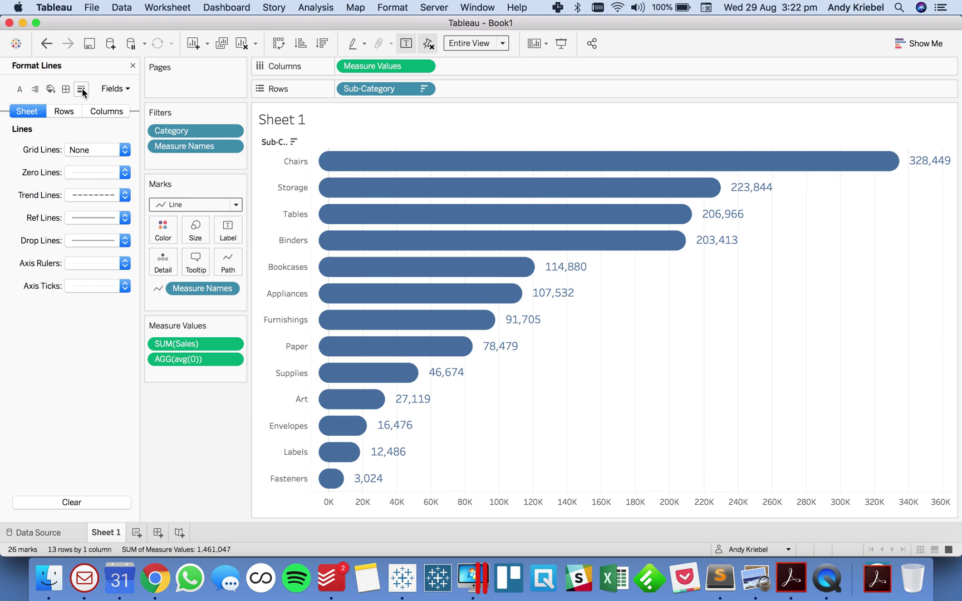
click(92, 150)
click(86, 169)
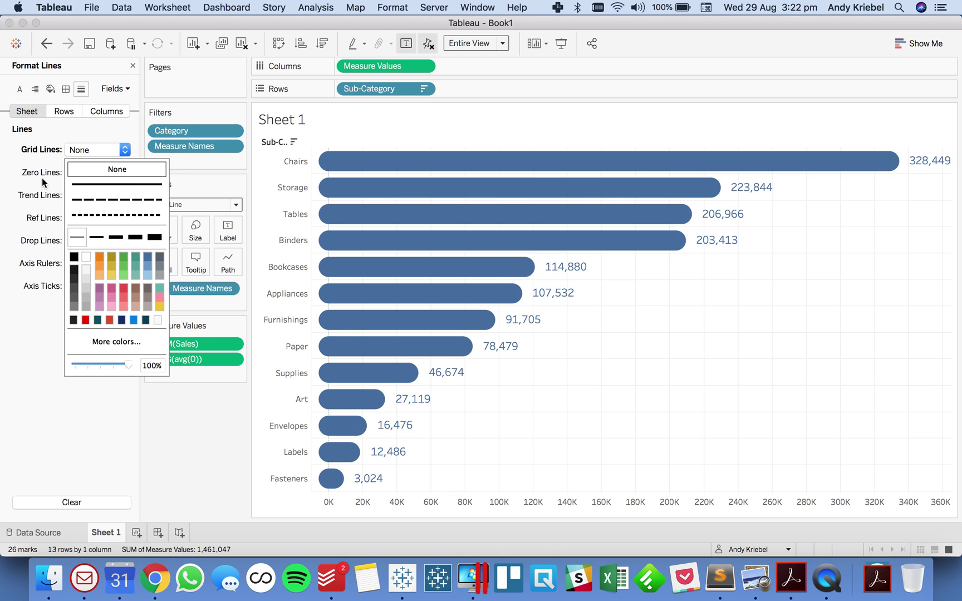
click(42, 177)
click(86, 175)
click(87, 194)
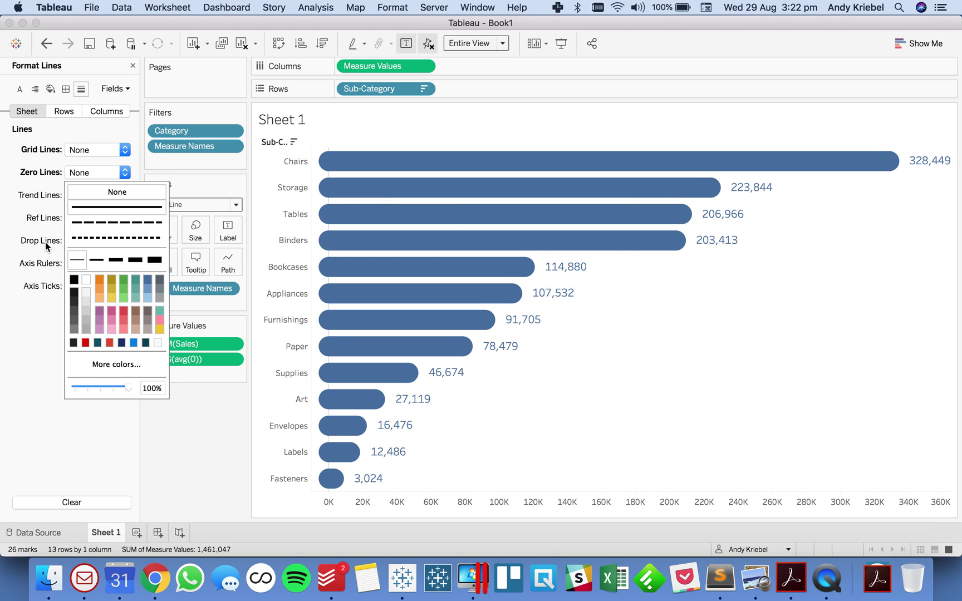
Set axis rulers to None and hide the bottom value axis header
click(38, 270)
click(76, 263)
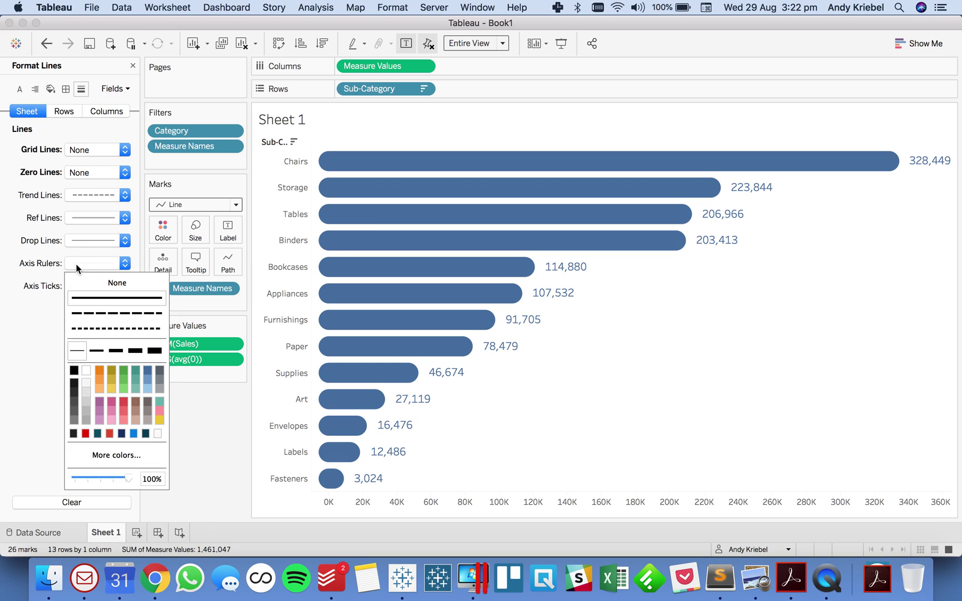
click(79, 284)
click(556, 411)
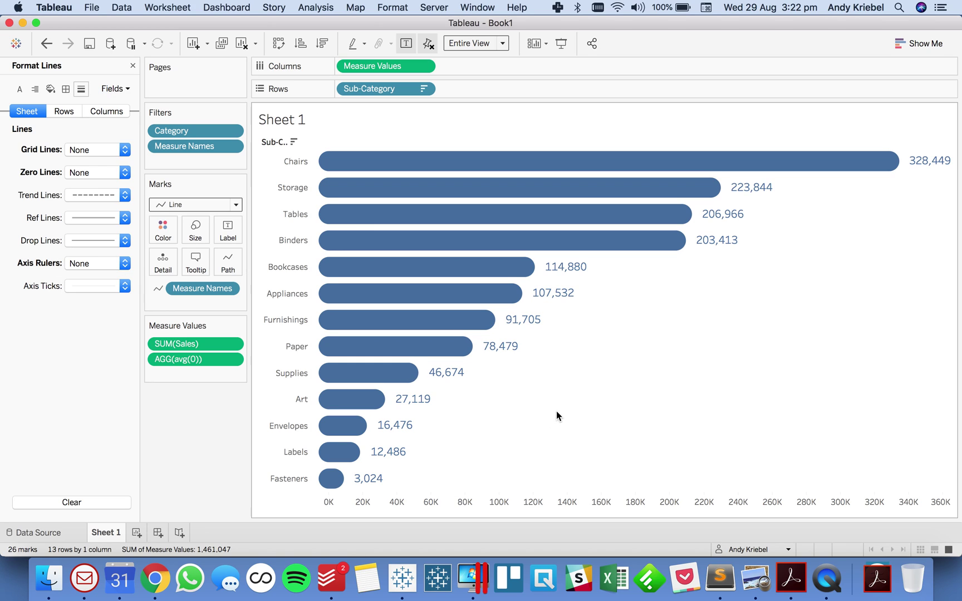
right_click(521, 500)
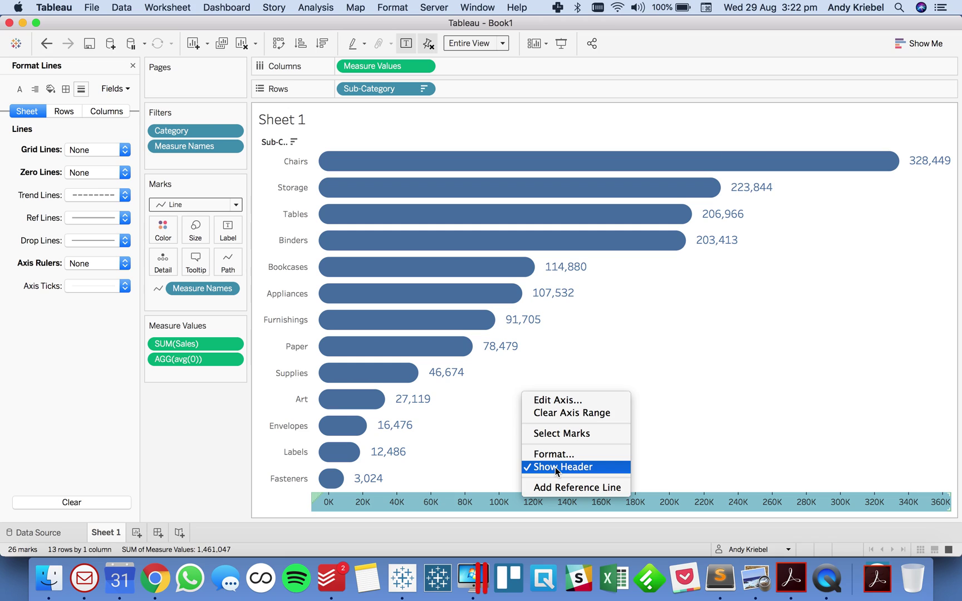
click(556, 467)
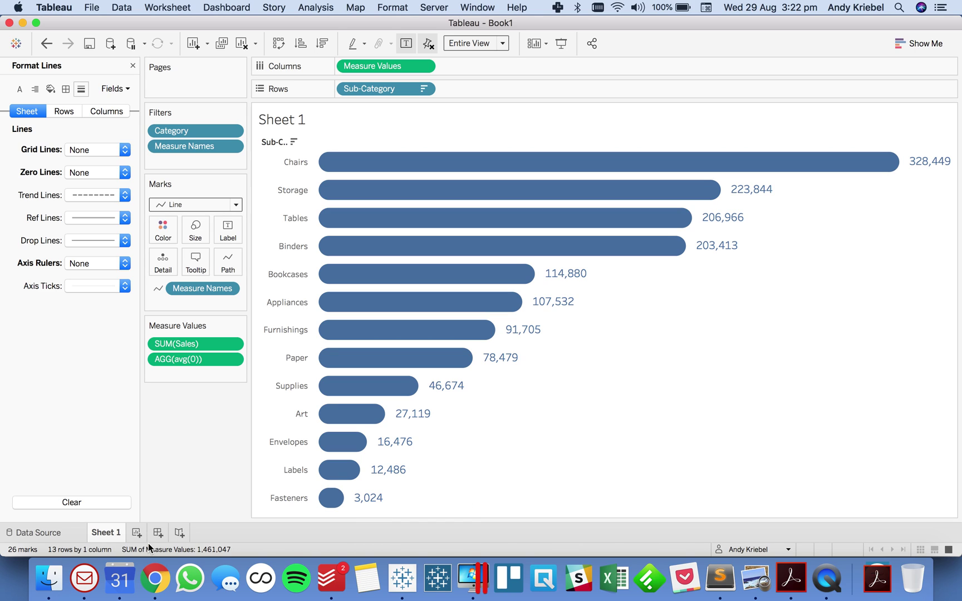
On a new Sheet 2, plot SUM(Sales) bars broken down by Segment and Region in rows
click(133, 65)
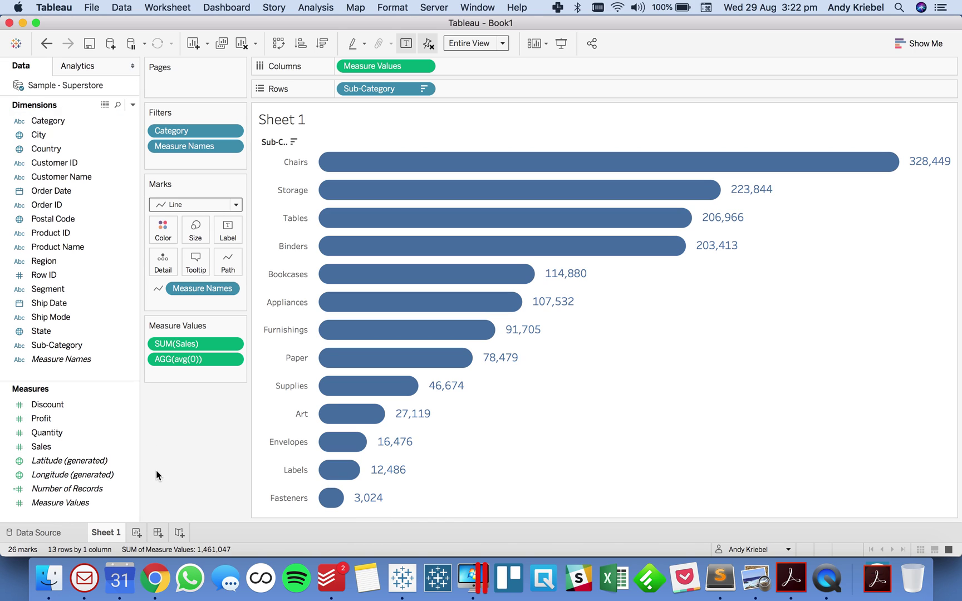
click(136, 532)
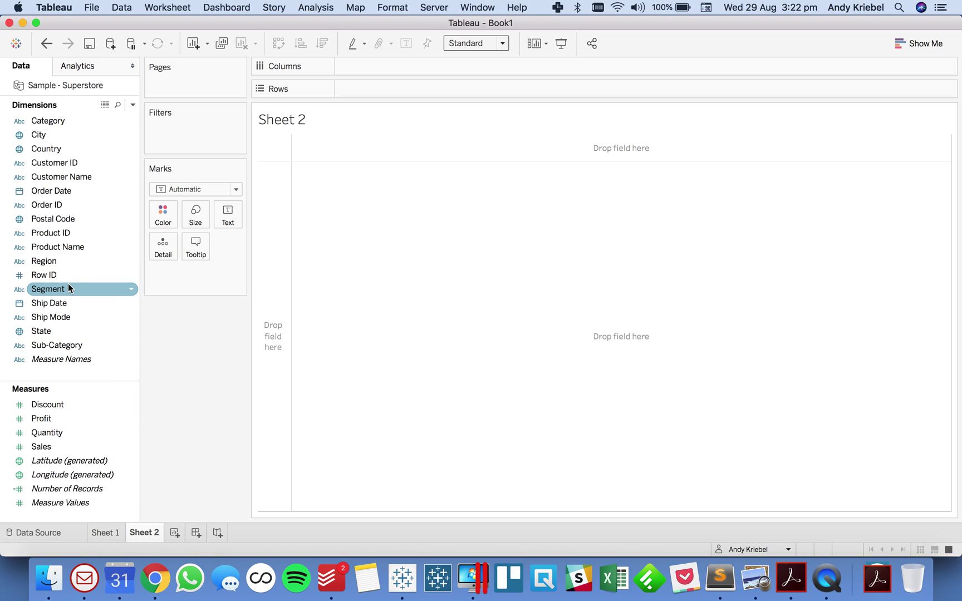
drag(68, 284, 273, 289)
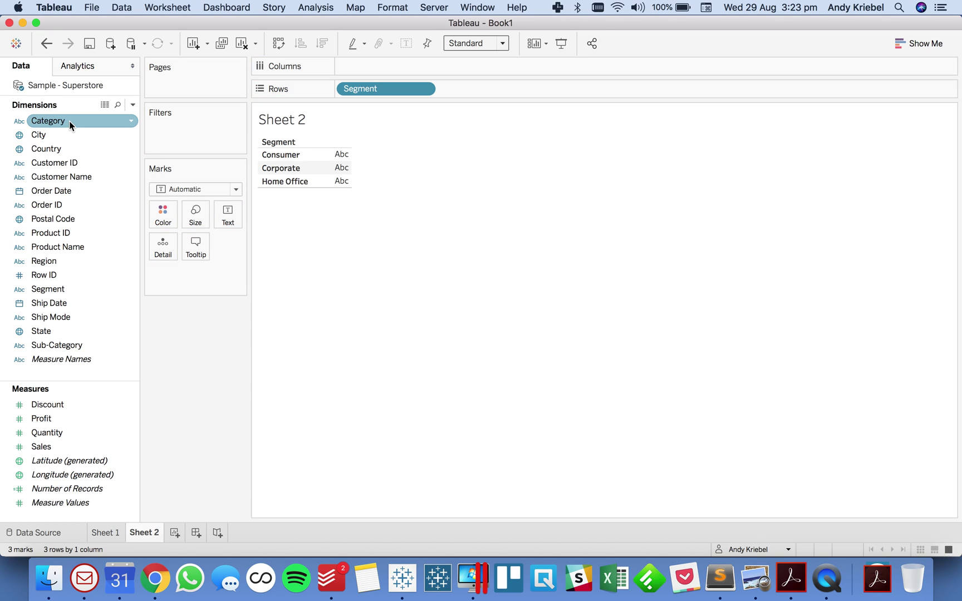
drag(54, 262, 469, 90)
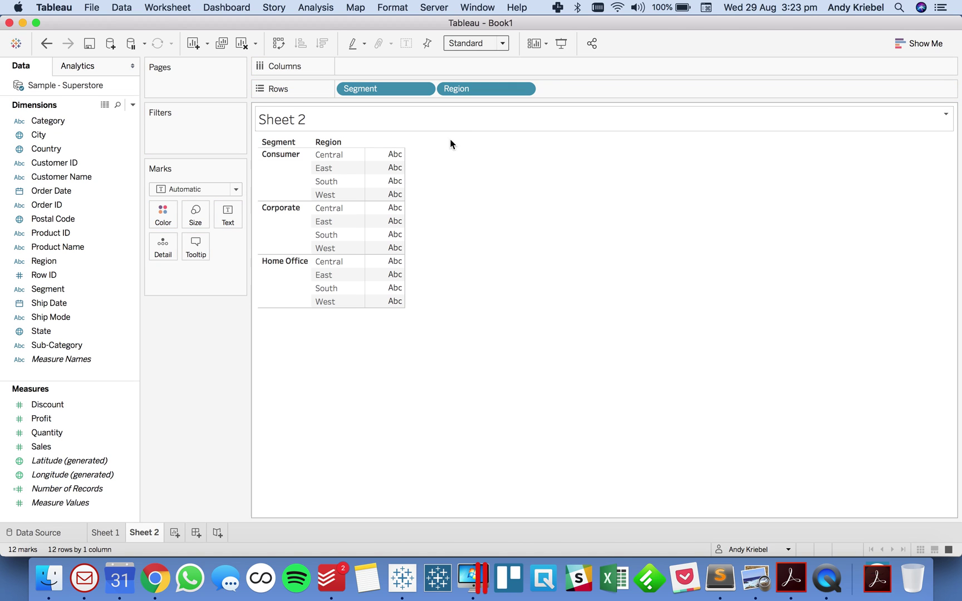
drag(61, 447, 436, 66)
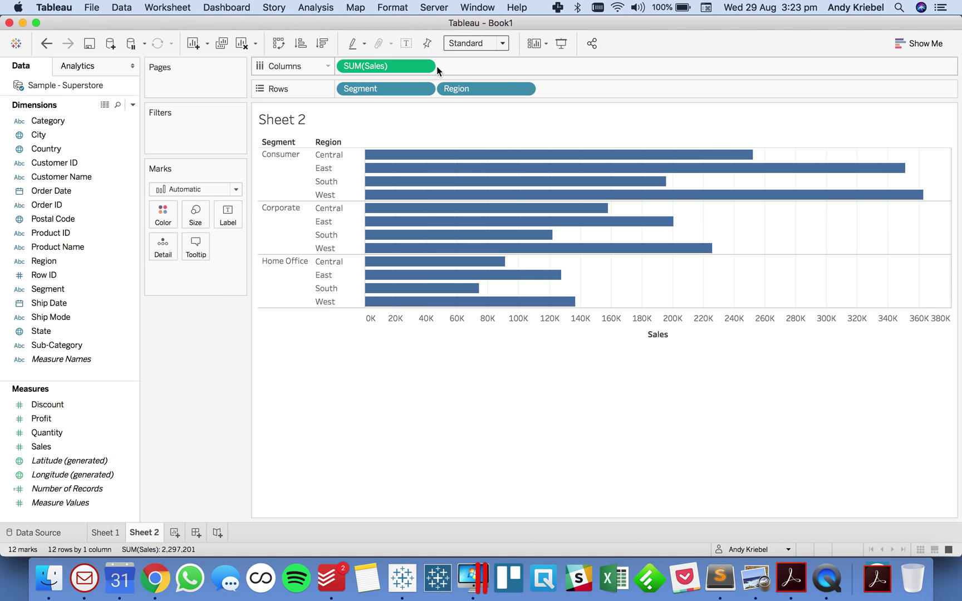
Sort the Region bars by sales descending and fit the chart to Entire View
click(677, 336)
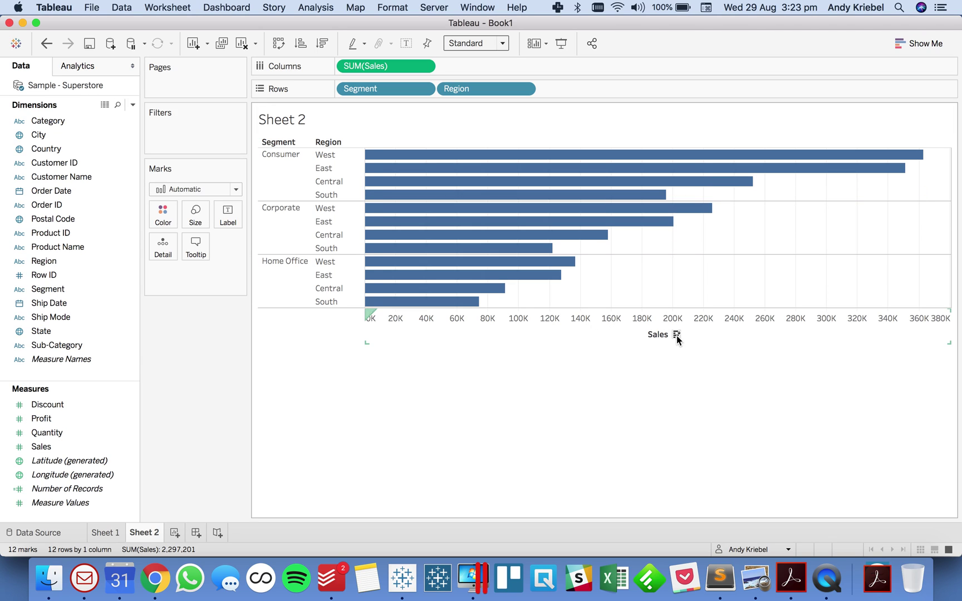
click(476, 44)
click(471, 96)
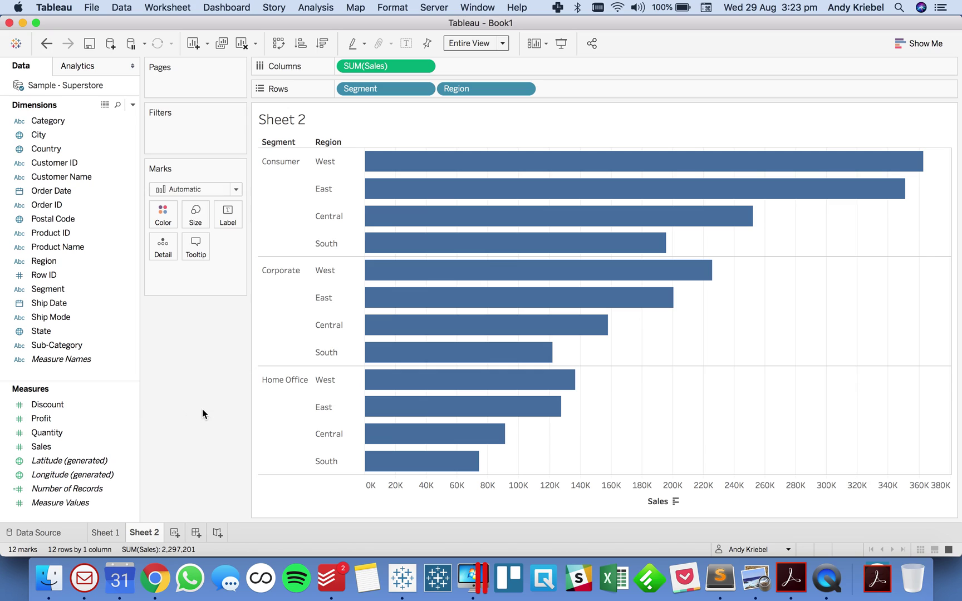
Add an avg(0) calculation to Columns and combine it onto the shared Sales axis
double_click(477, 67)
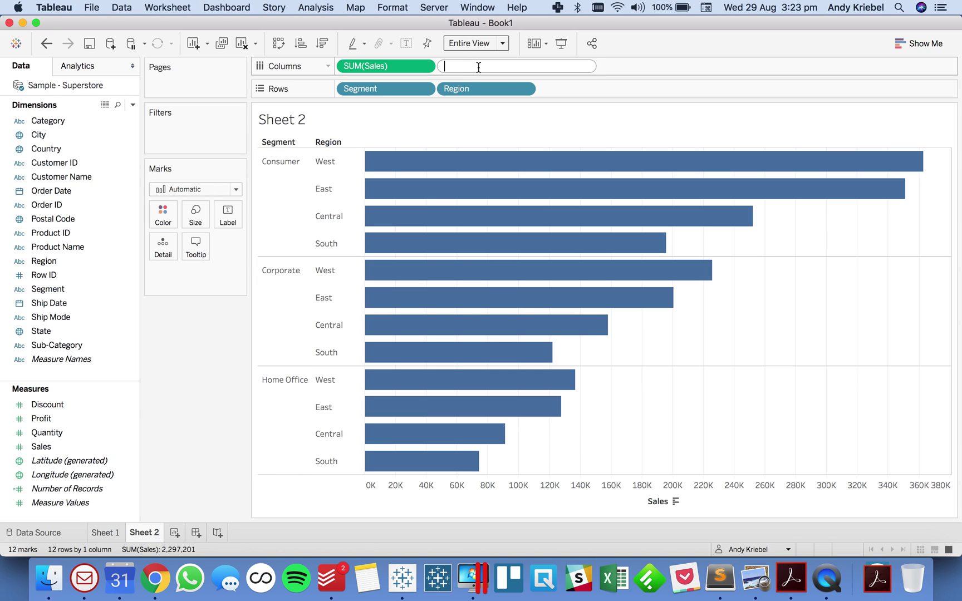
text(avg()
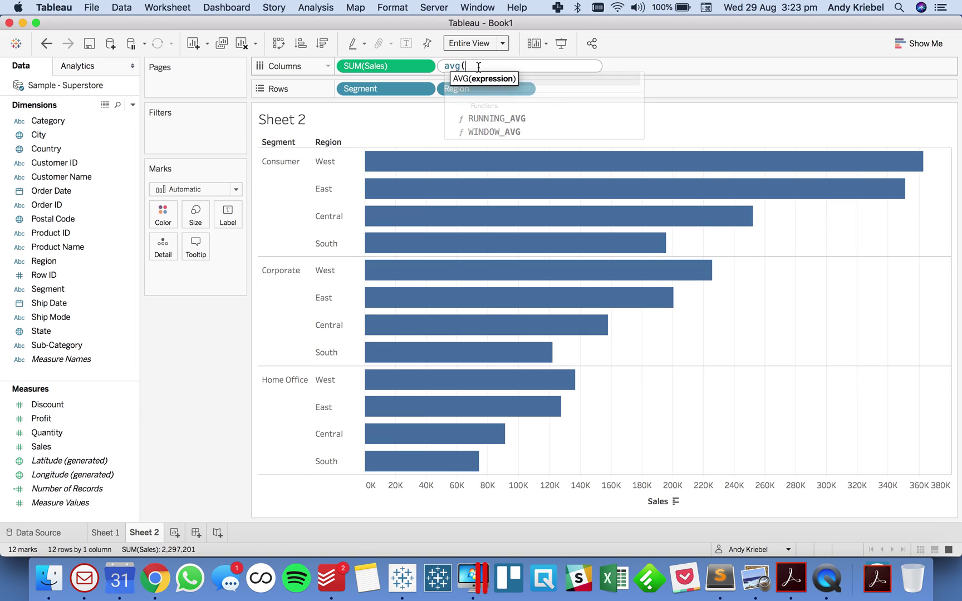
text(0))
key(Return)
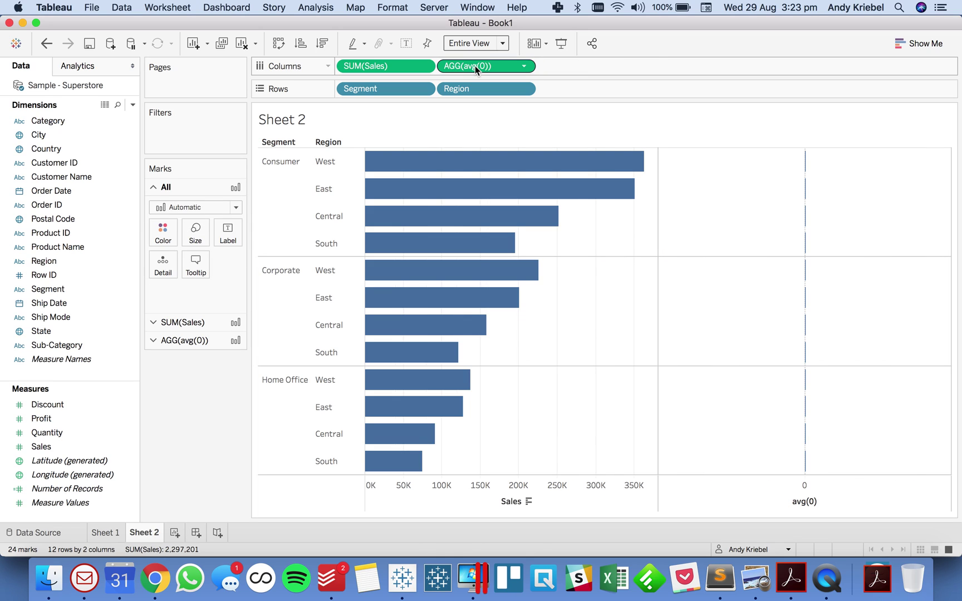
drag(475, 70, 429, 496)
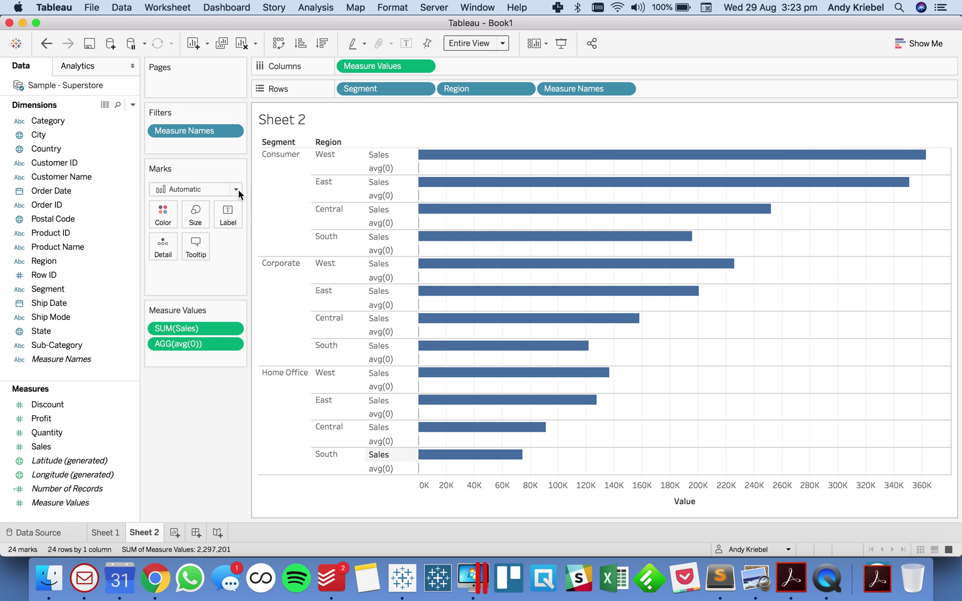
Draw the marks as Lines with Measure Names on Path and Size set to maximum
click(203, 190)
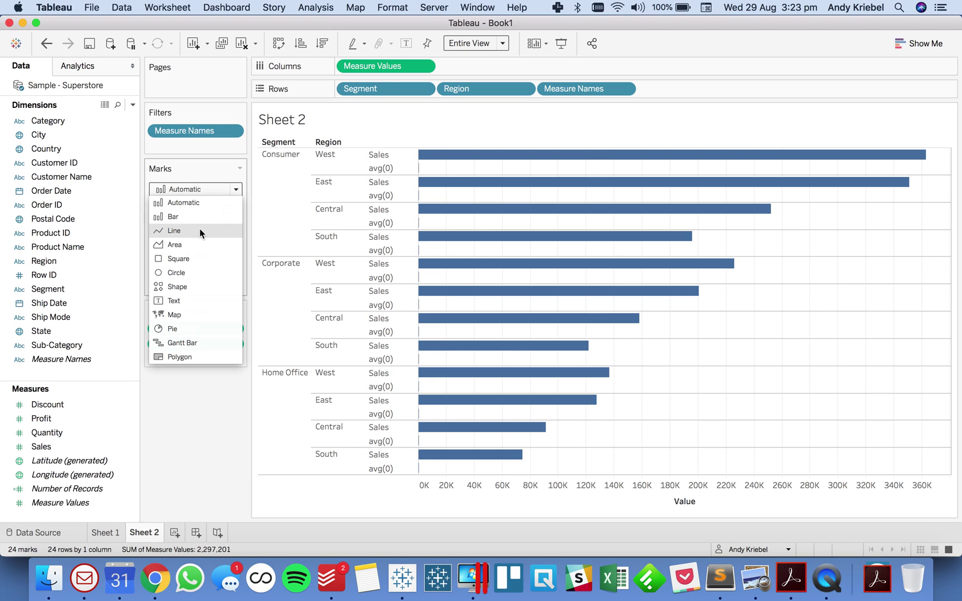
click(199, 230)
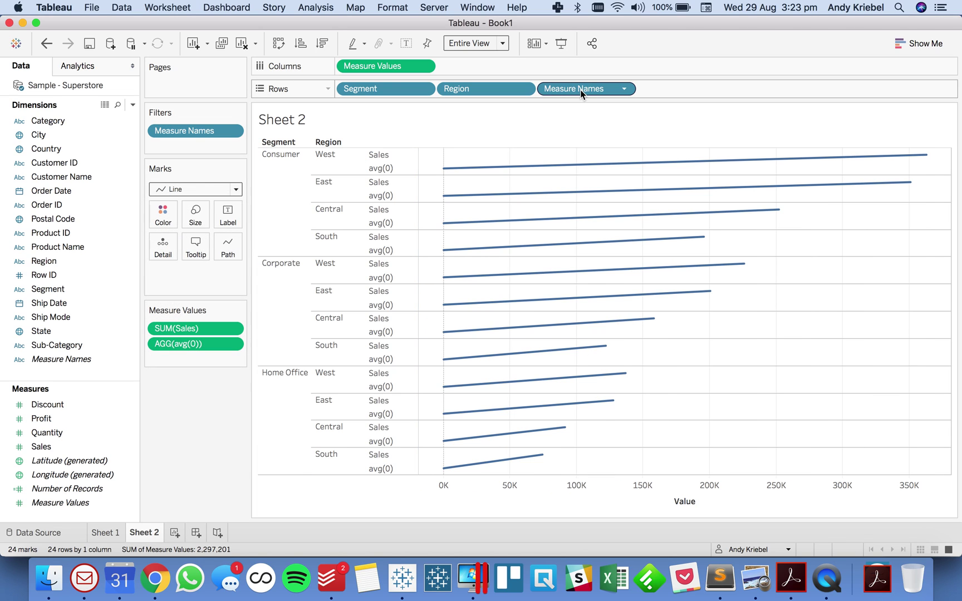
drag(580, 89, 231, 243)
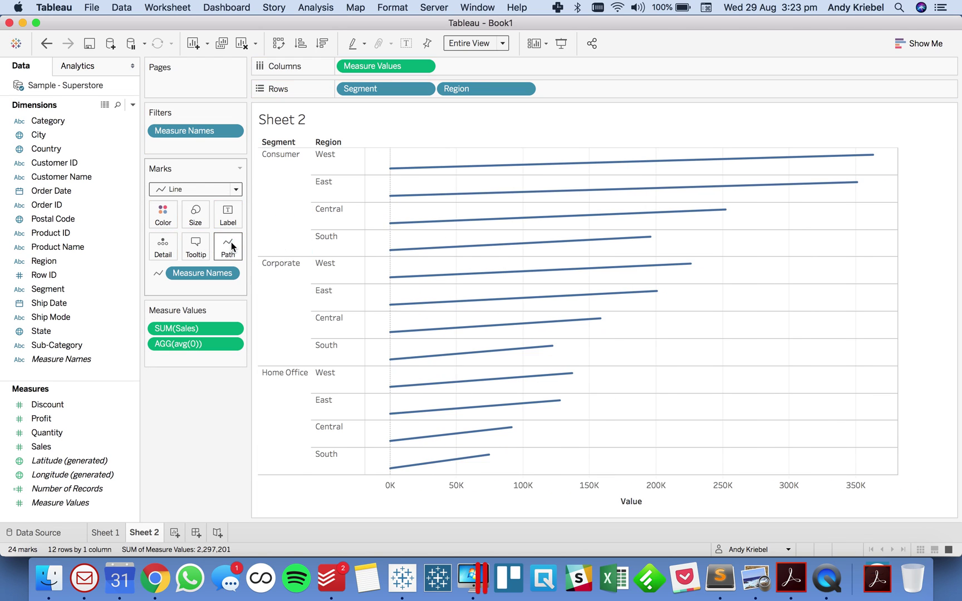
click(209, 227)
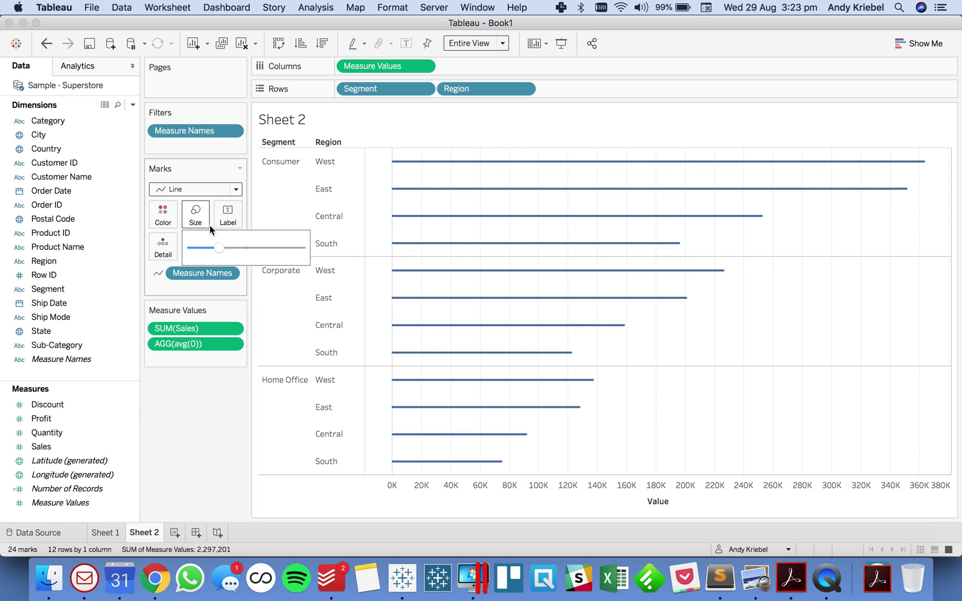
drag(218, 248, 325, 247)
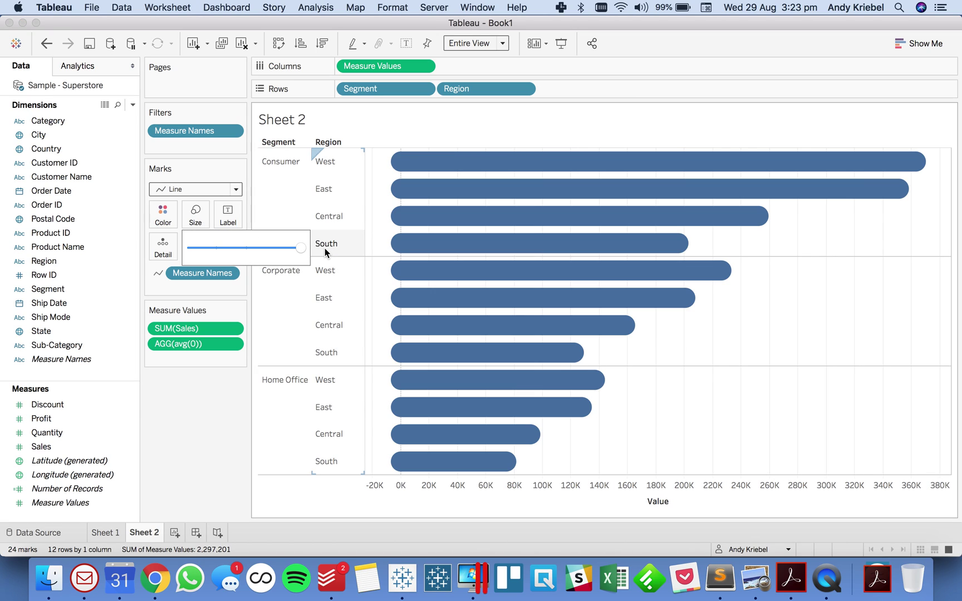
click(179, 408)
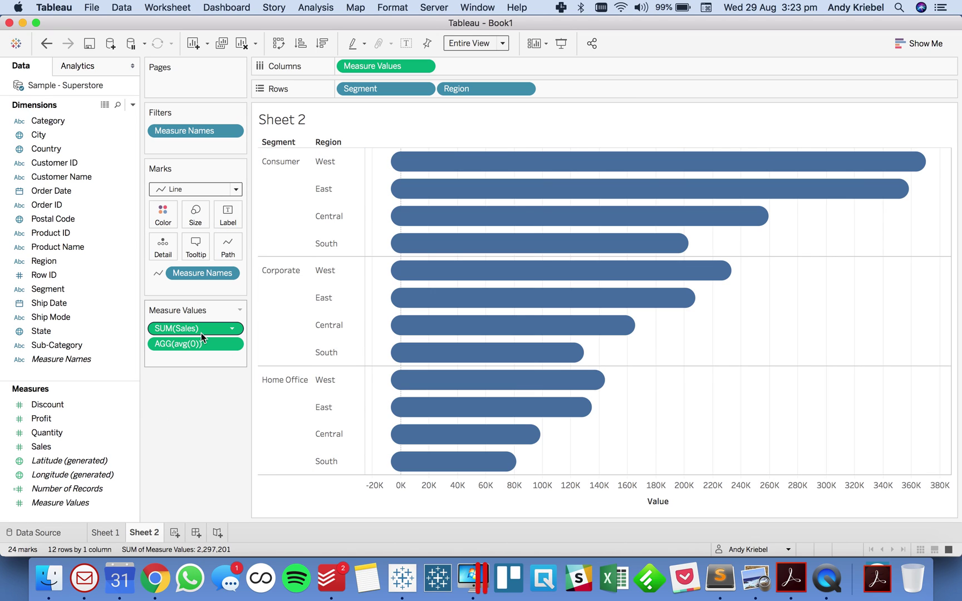